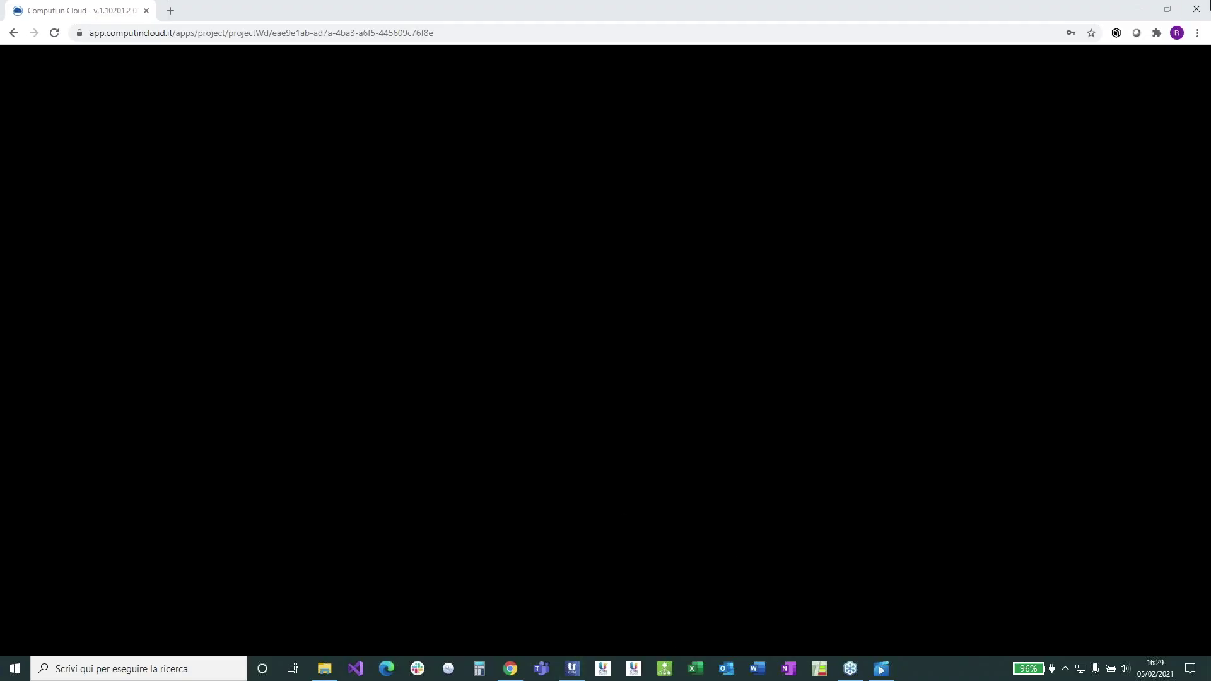
Switch to TeamSystem CPM, hide the 3D viewer and select the DEMO BQ3 project in the project list
left_click(572, 669)
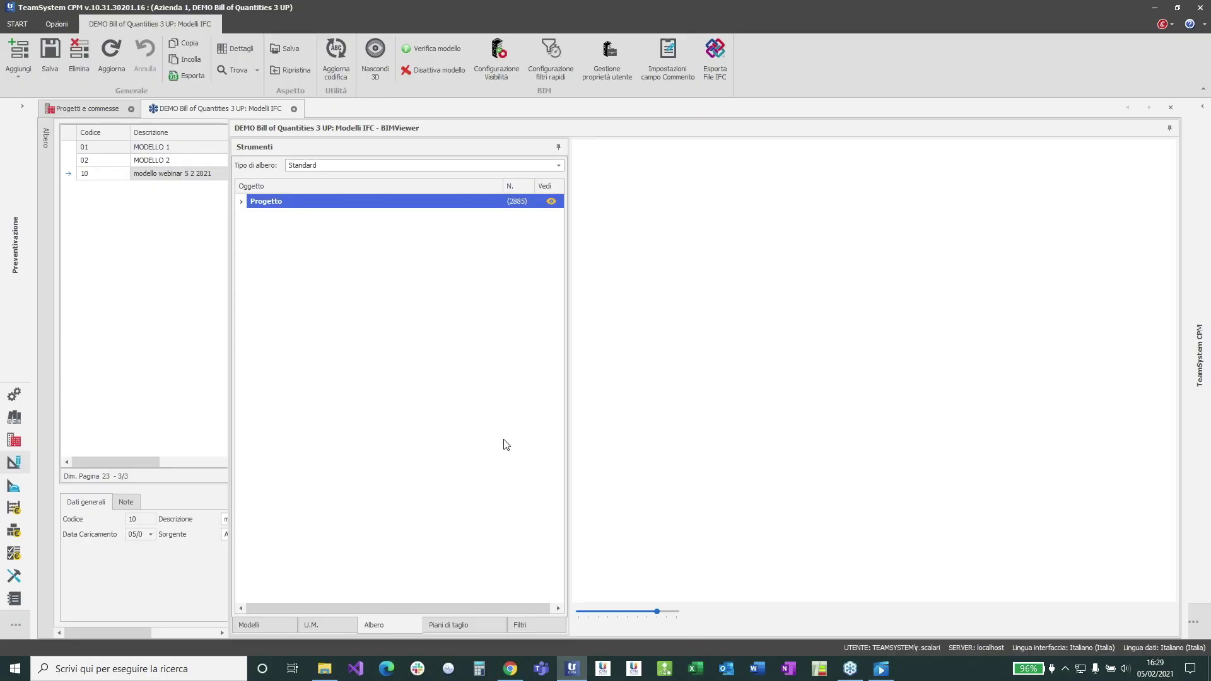
left_click(383, 72)
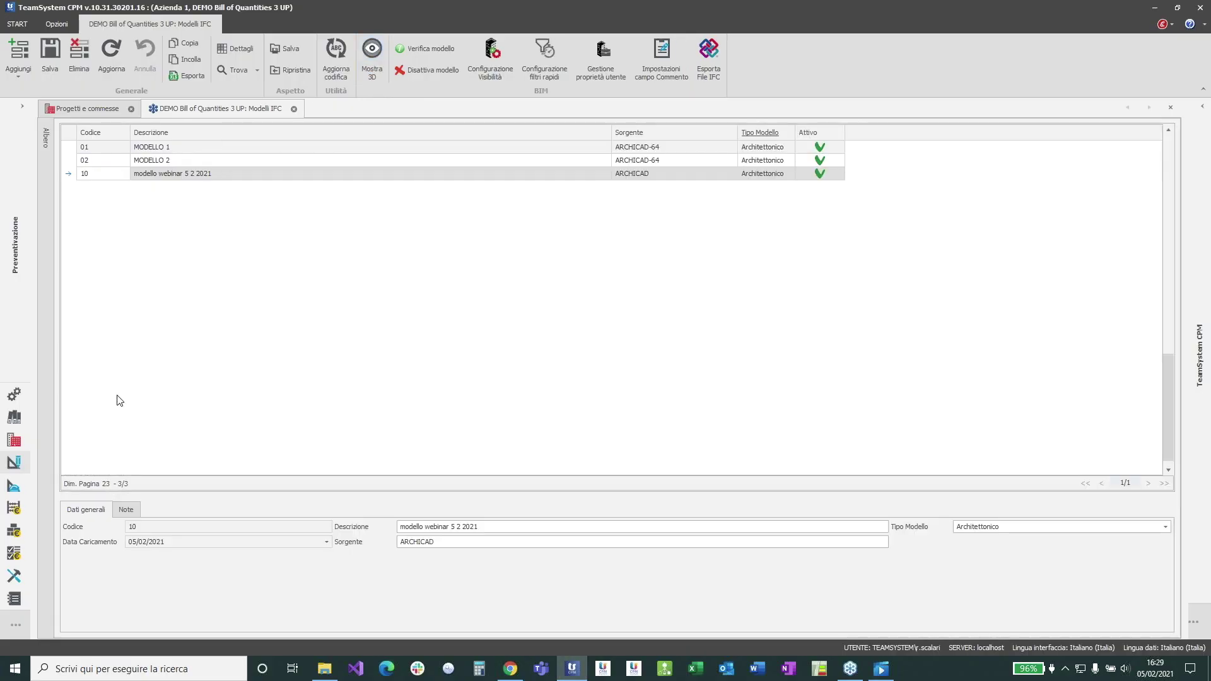
left_click(76, 109)
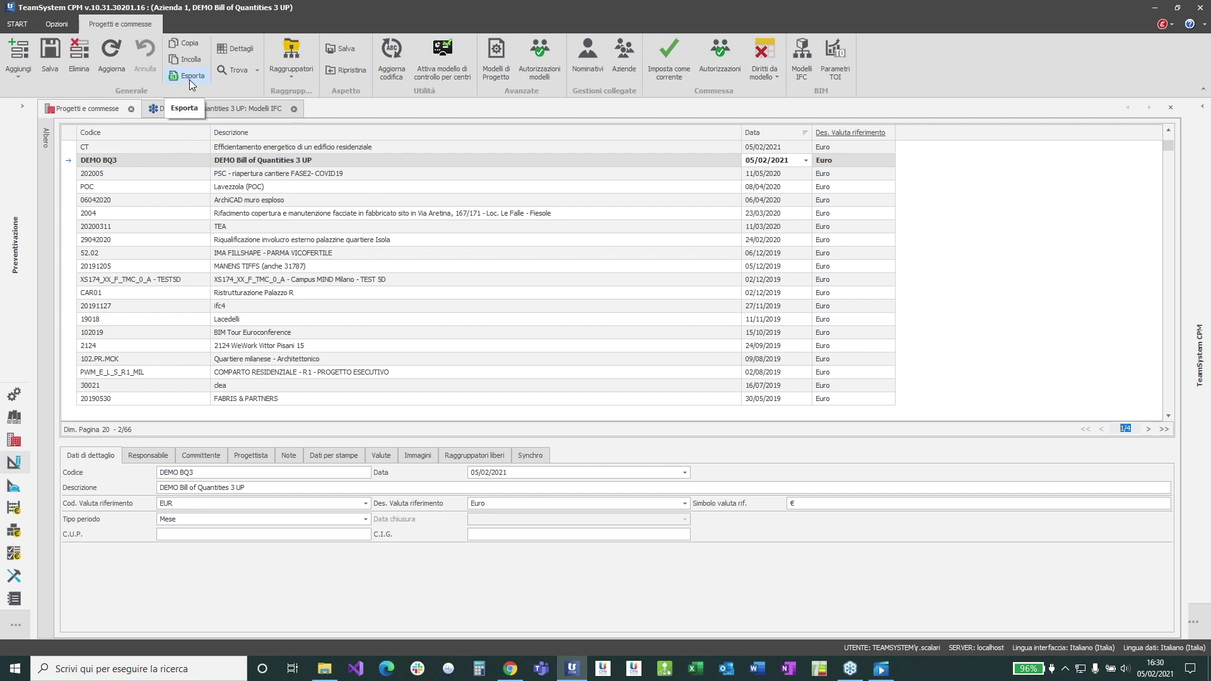
left_click(67, 163)
Expand the navigation and look through the Progetti e commesse, Listini e prezzari, Preventivazione and Contabilità lavori modules
left_click(22, 106)
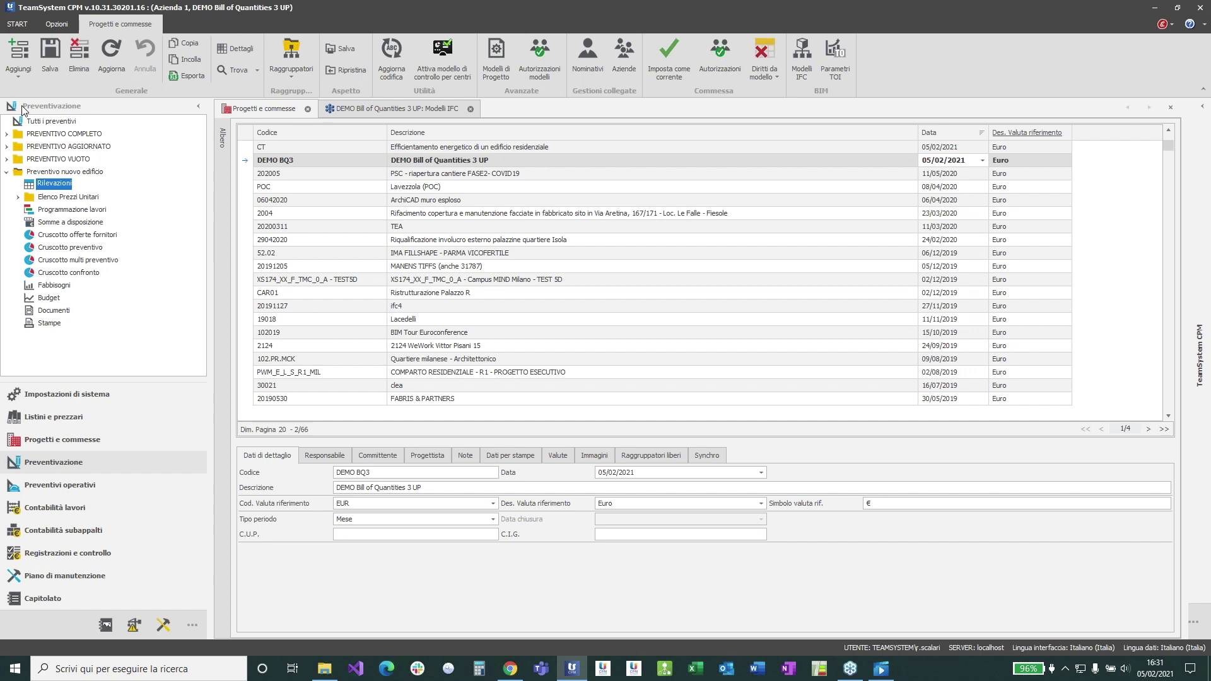
left_click(95, 443)
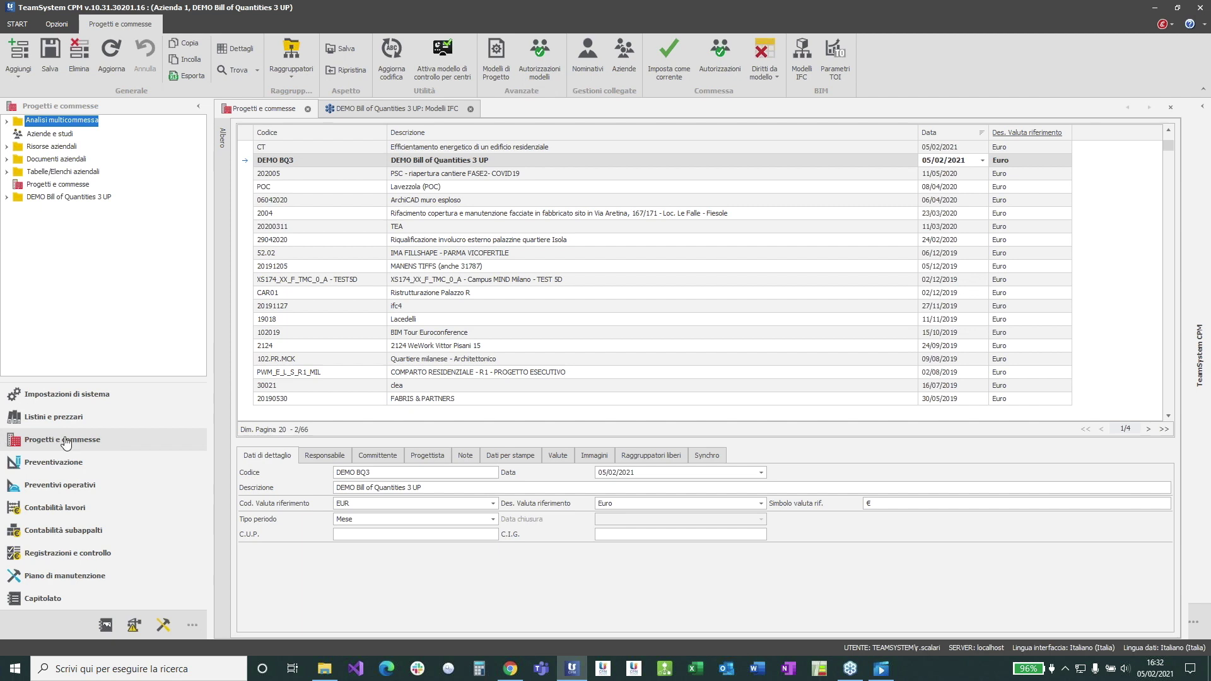
left_click(73, 423)
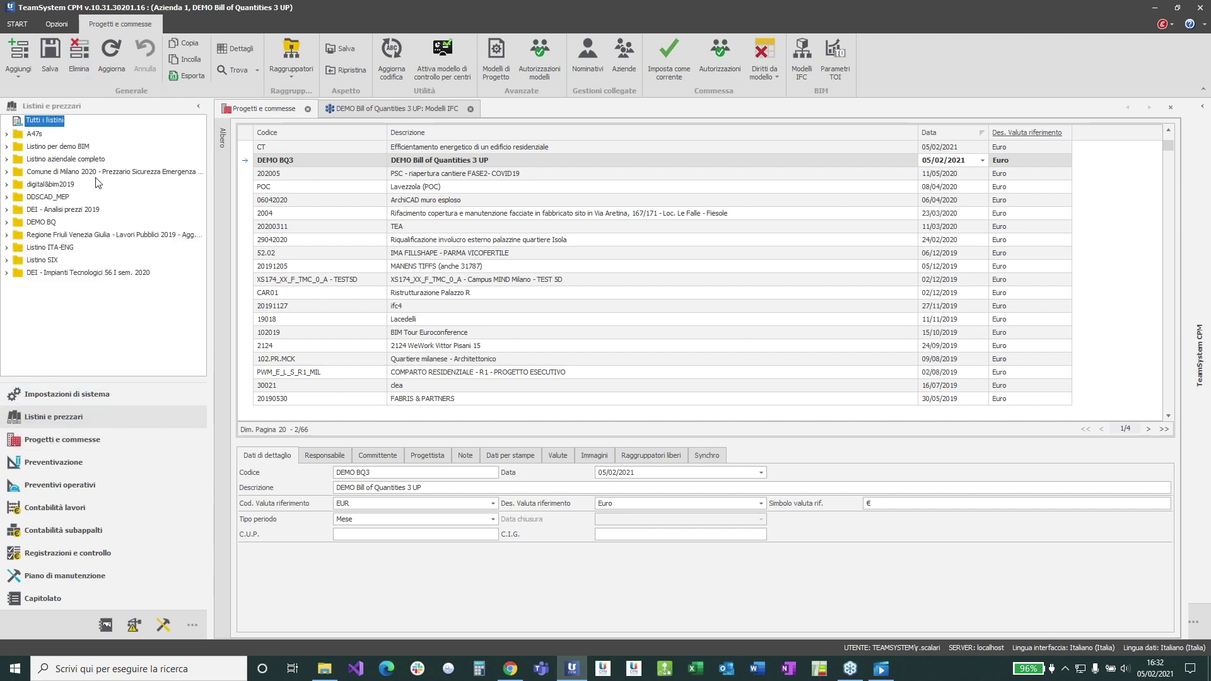
left_click(80, 466)
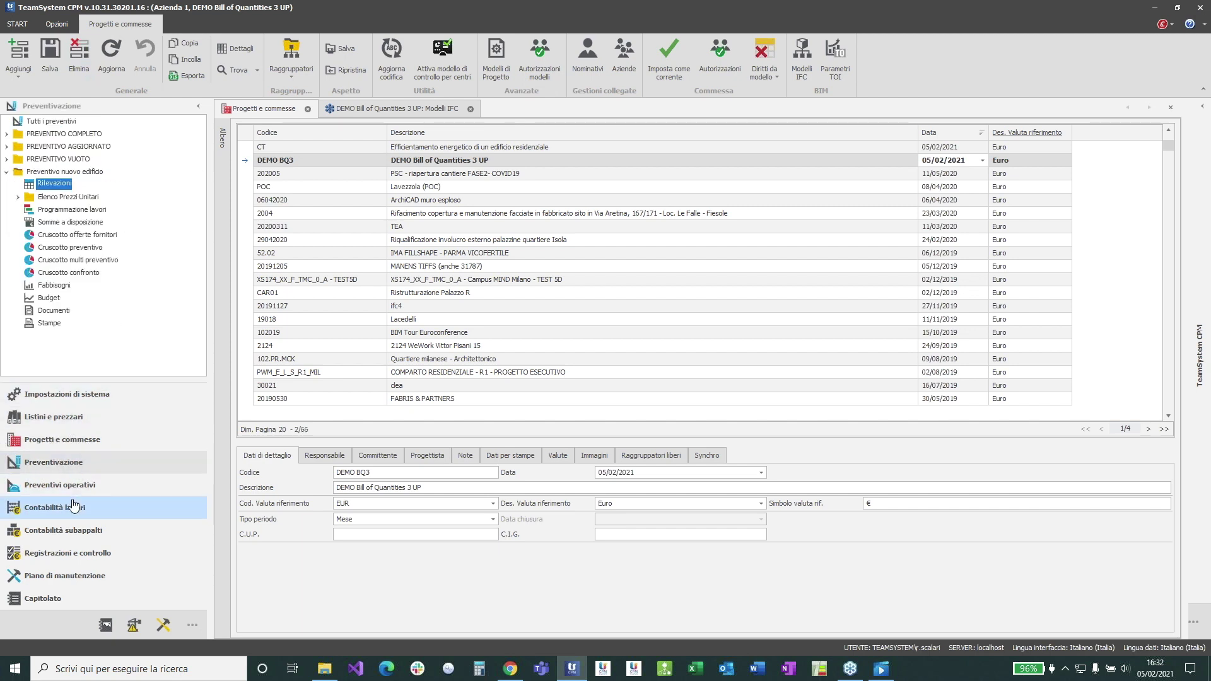
left_click(71, 501)
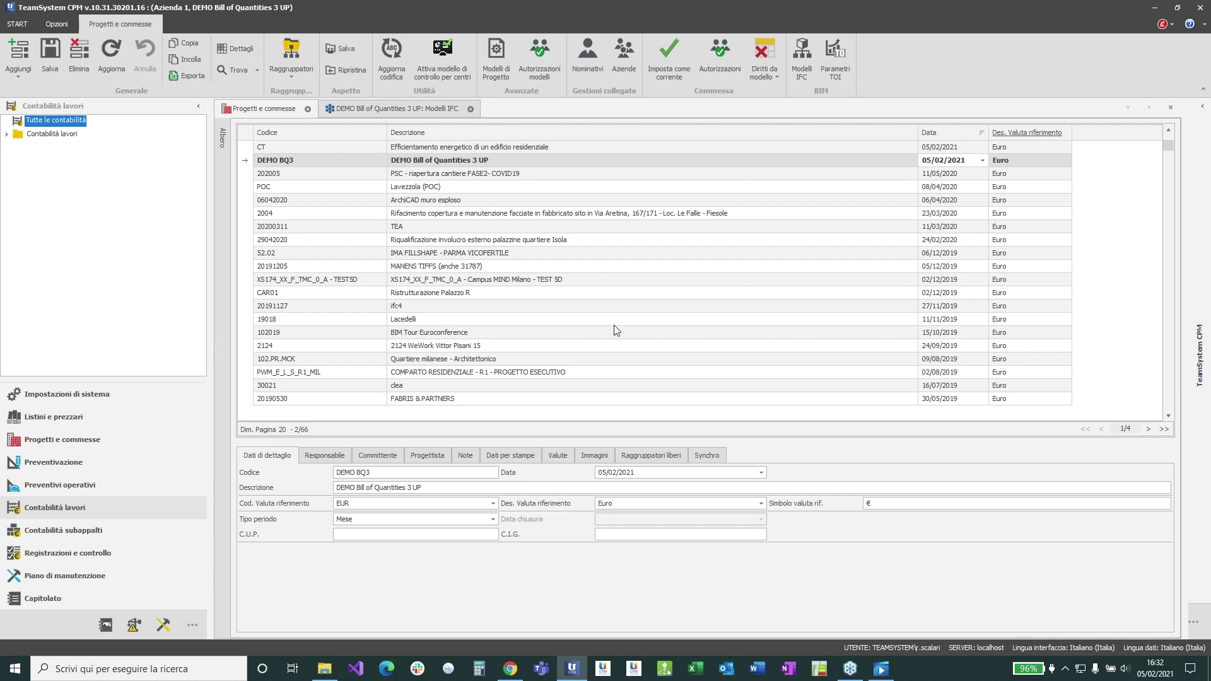
left_click(99, 469)
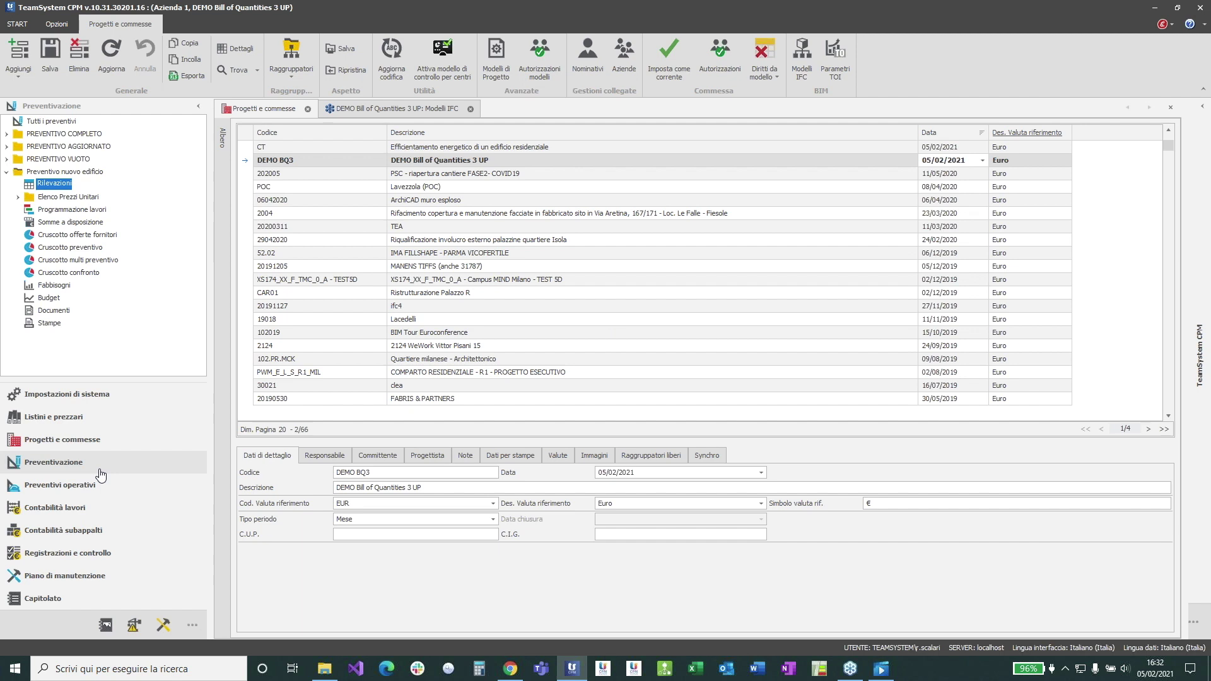
left_click(89, 440)
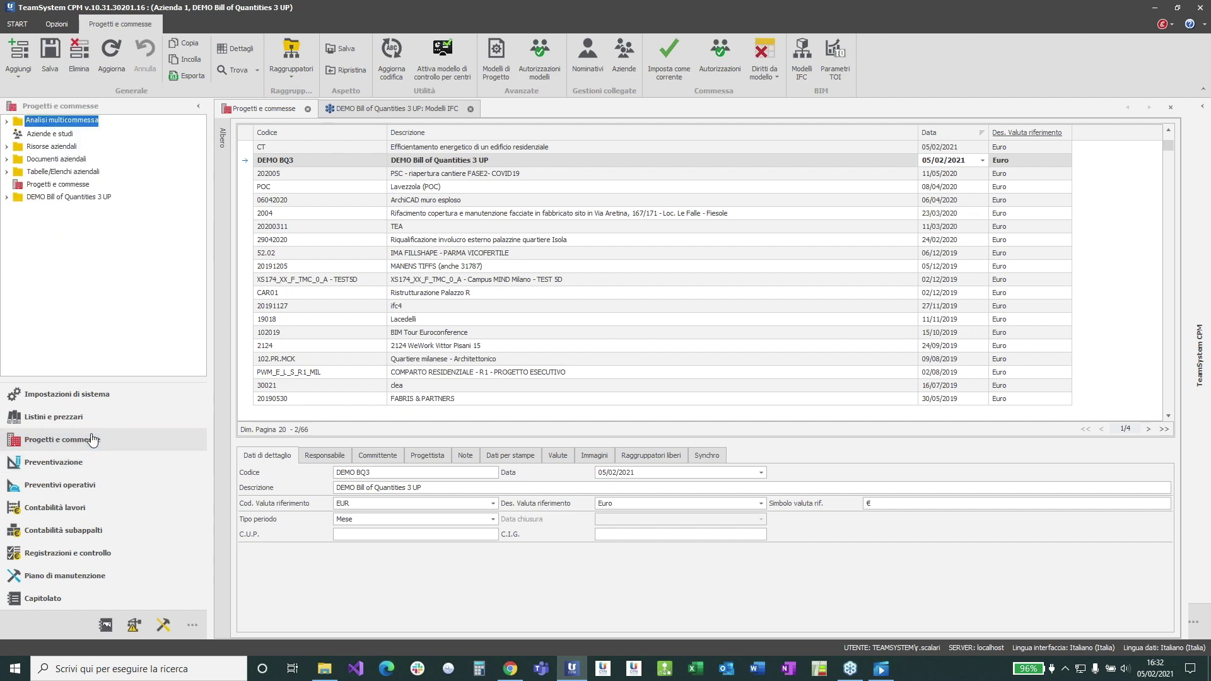
Select "modello webinar 5 2 2021" among the DEMO BQ3 project's IFC models and collapse the navigation
left_click(247, 163)
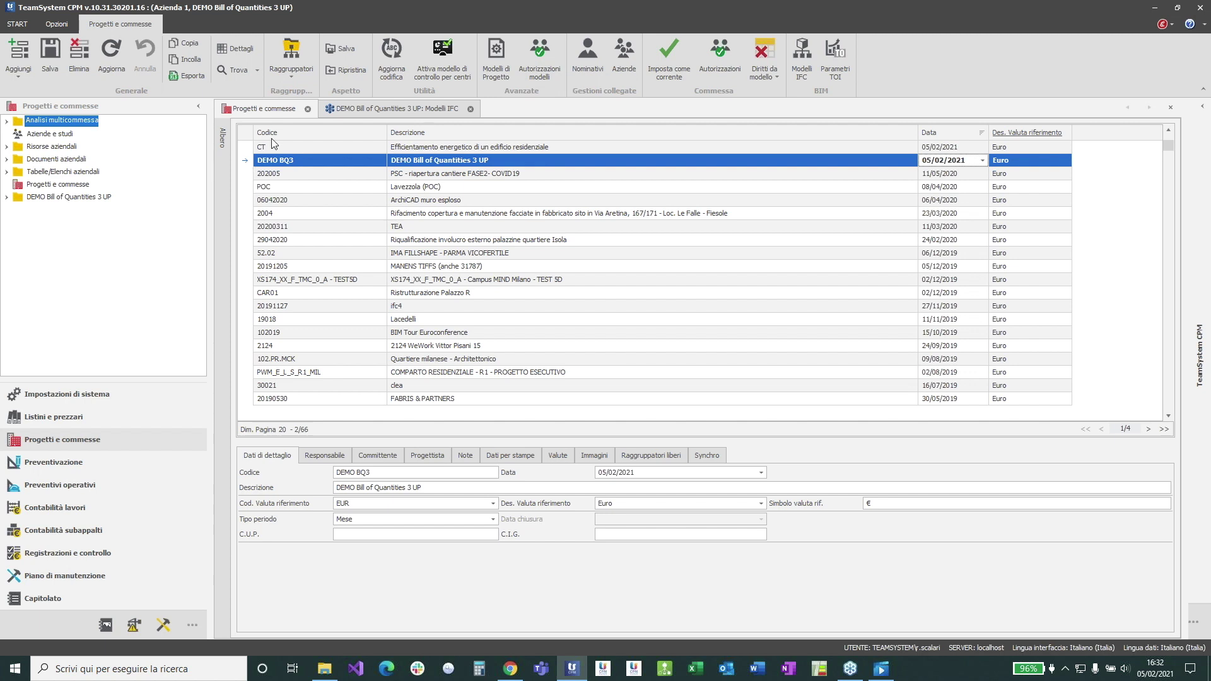
left_click(338, 111)
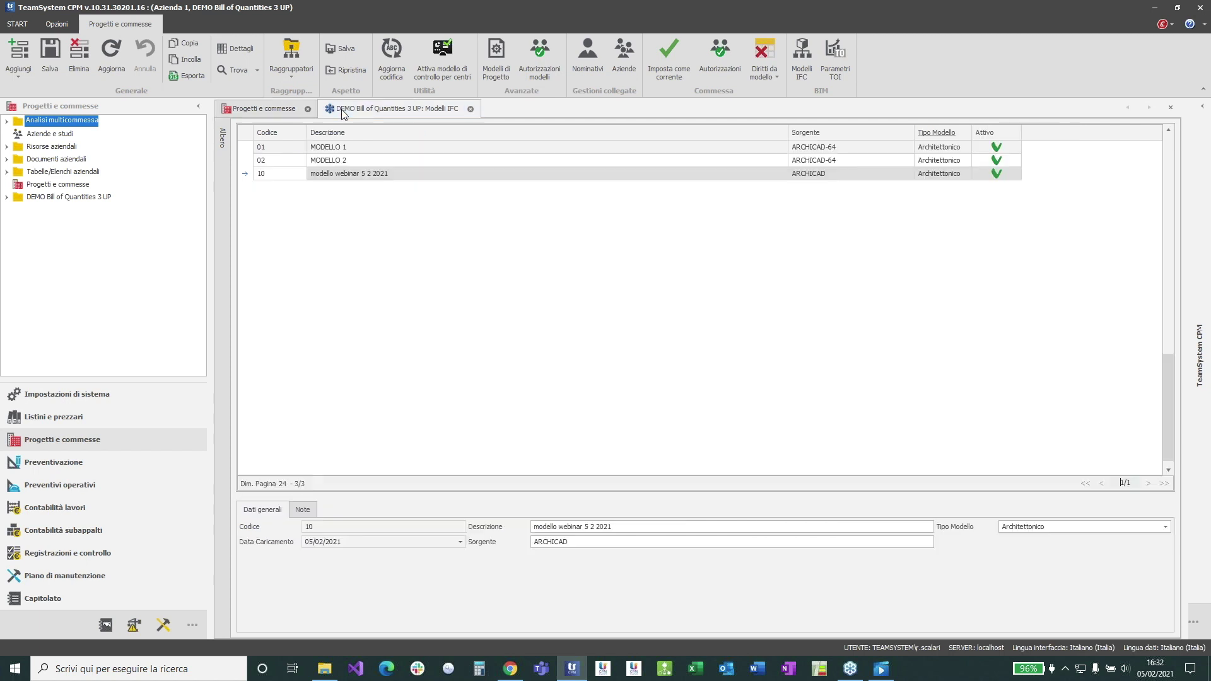
left_click(245, 175)
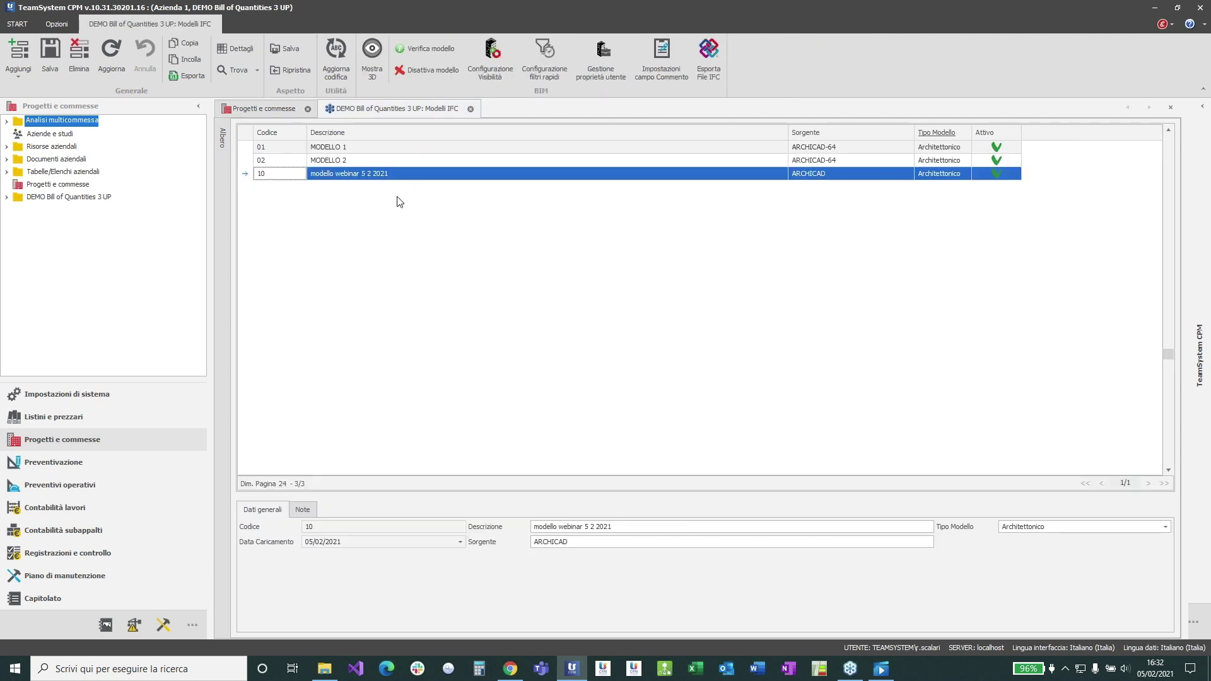
left_click(196, 107)
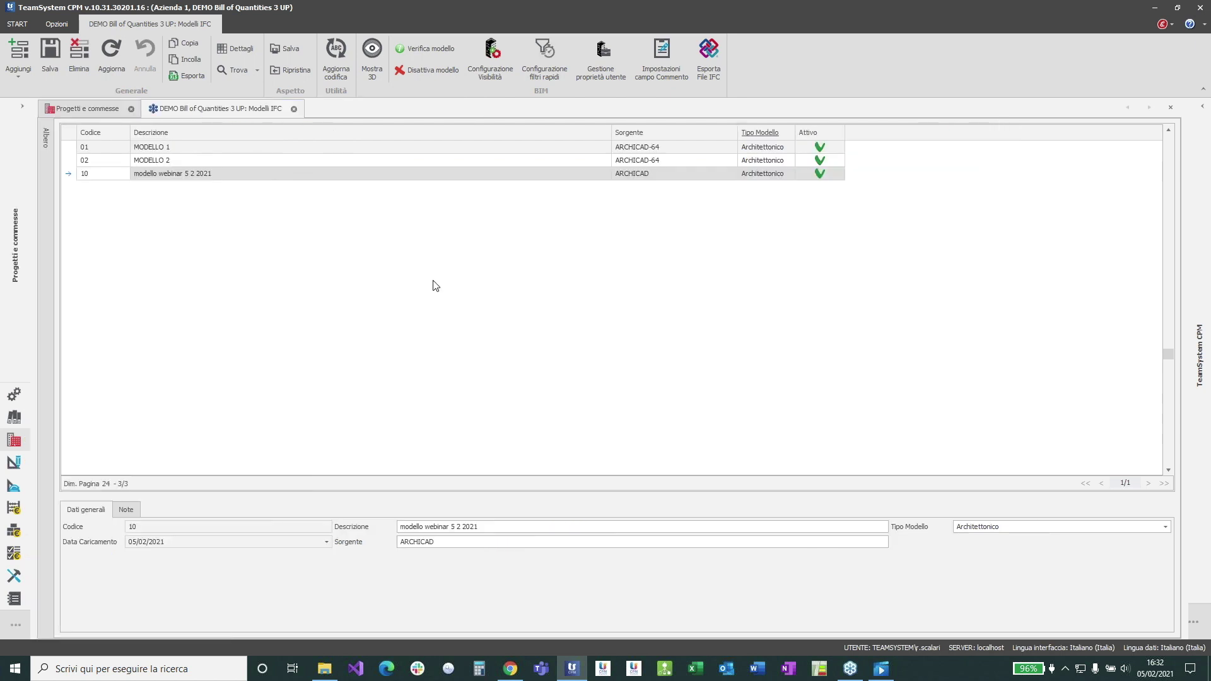
Show the IFC model "modello webinar 5 2 2021" in the 3D viewer and widen the viewer
left_click(69, 176)
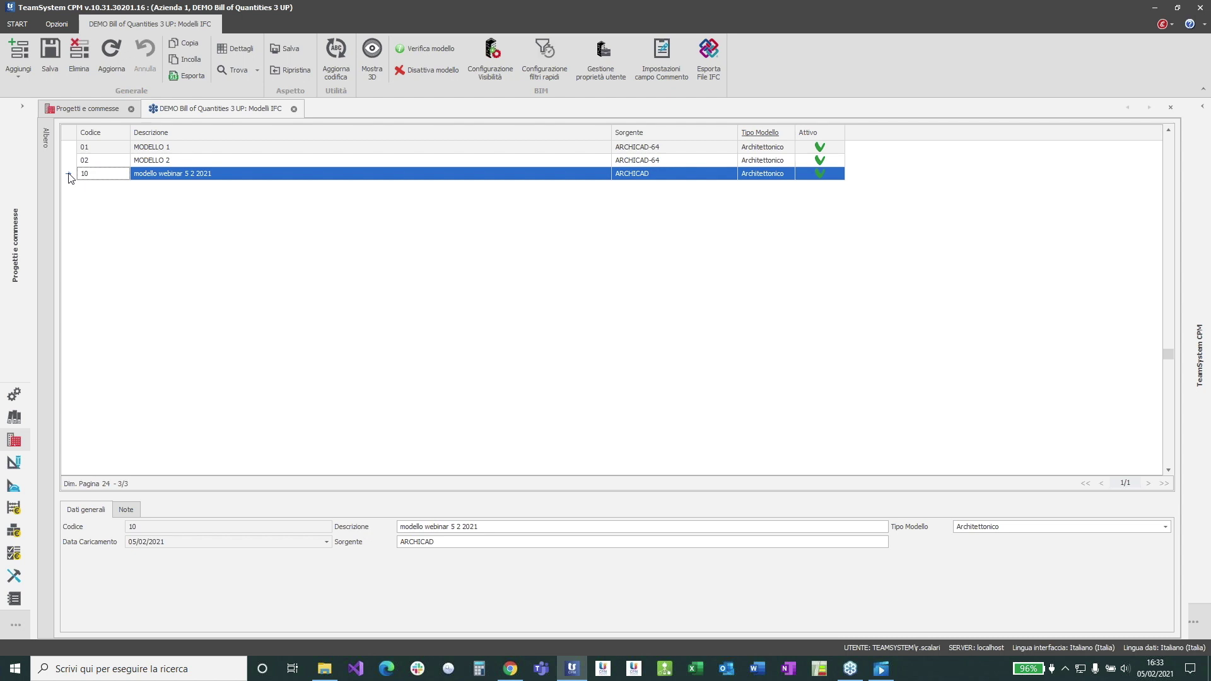
left_click(372, 55)
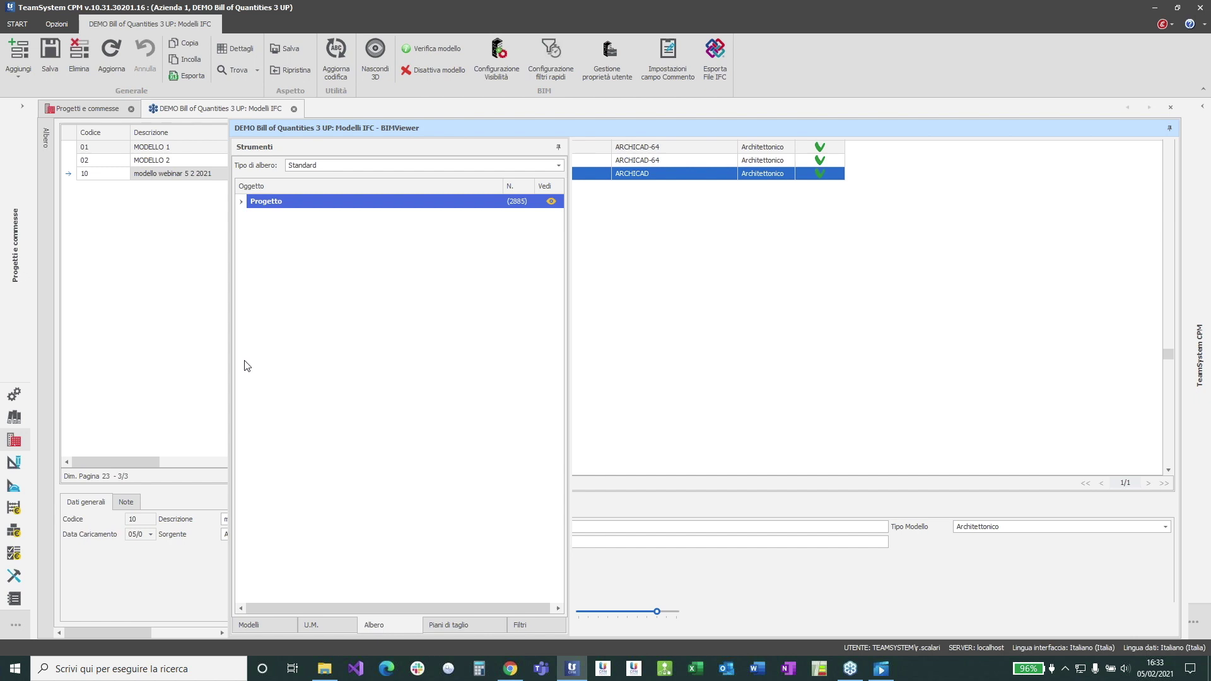
left_click_drag(231, 366, 135, 365)
Select the Intonaco - Calce Sabbia layer on the entrance façade in the 3D model and widen the object tree
scroll(816, 336, "down", 2)
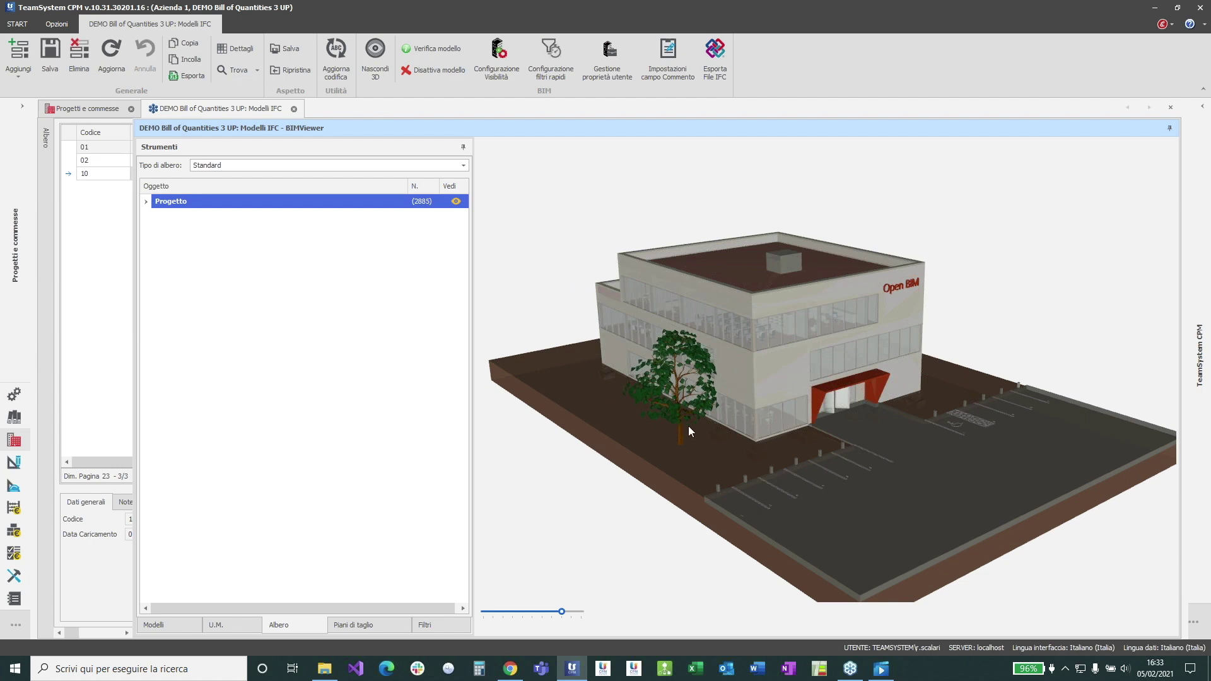
left_click_drag(993, 315, 1022, 308)
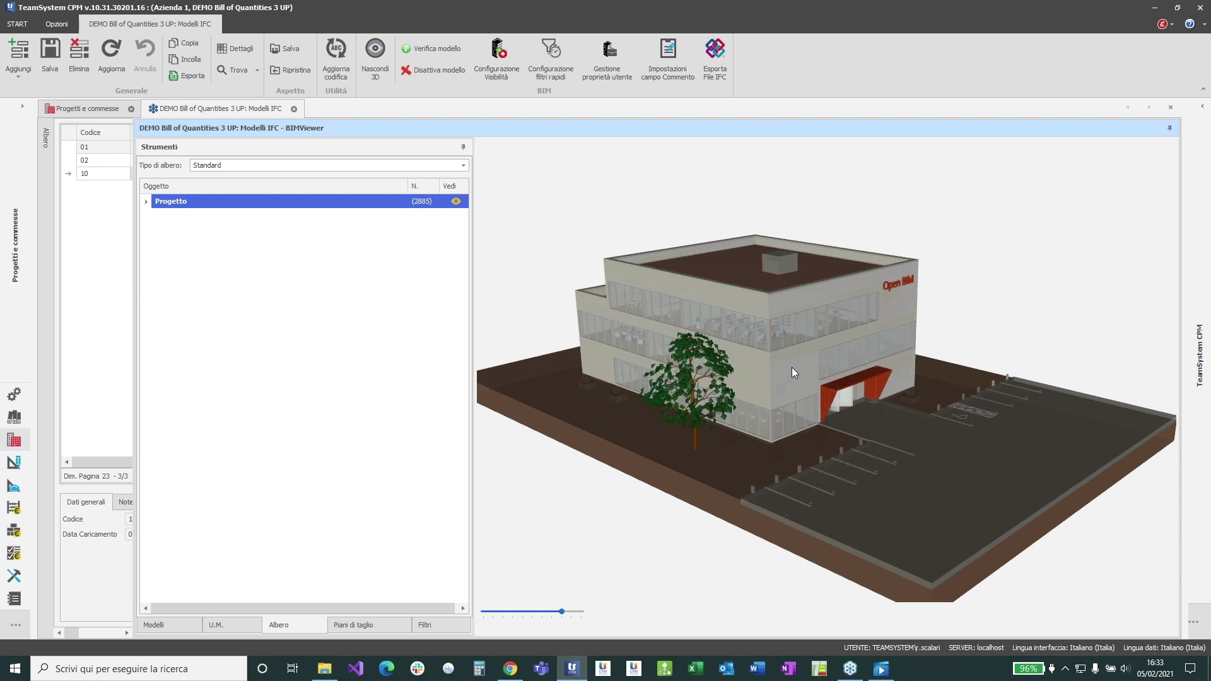
scroll(795, 366, "up", 3)
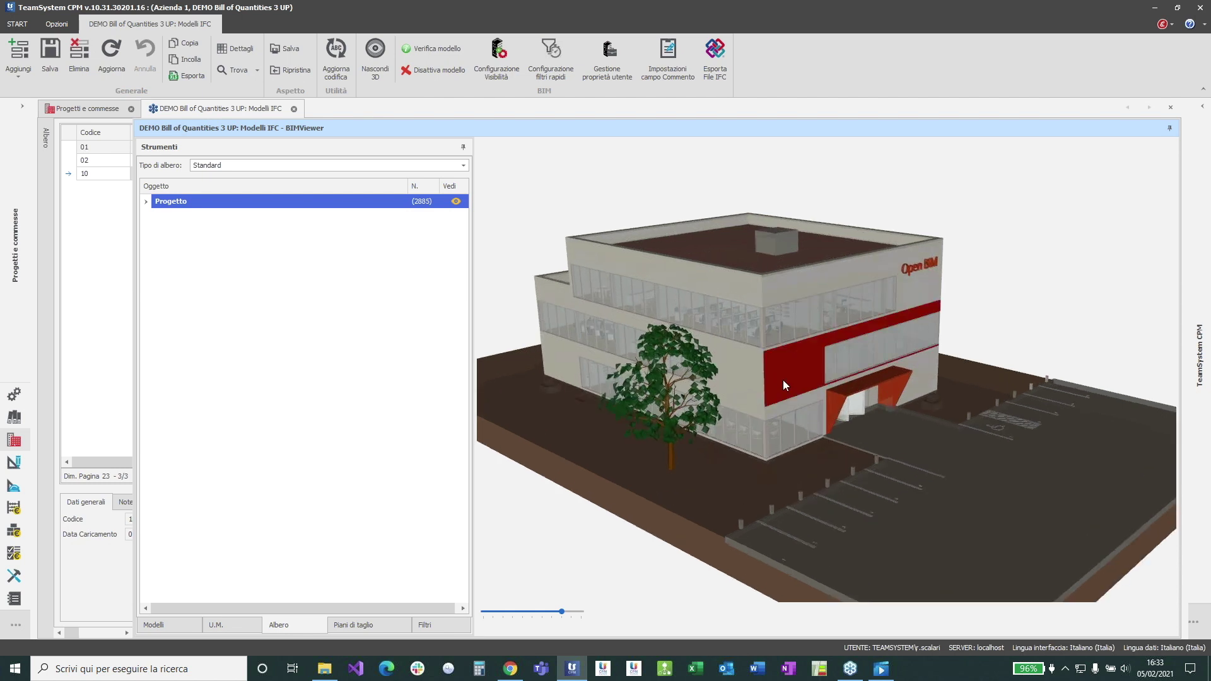
left_click(783, 381)
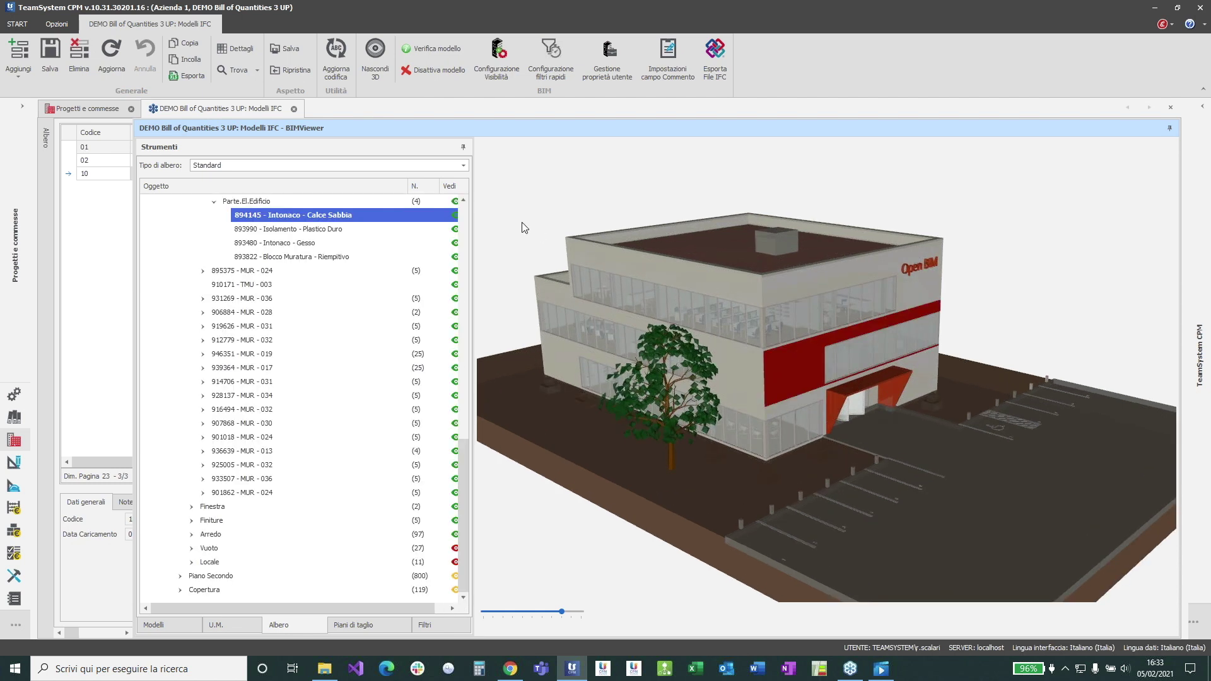
left_click_drag(474, 274, 486, 273)
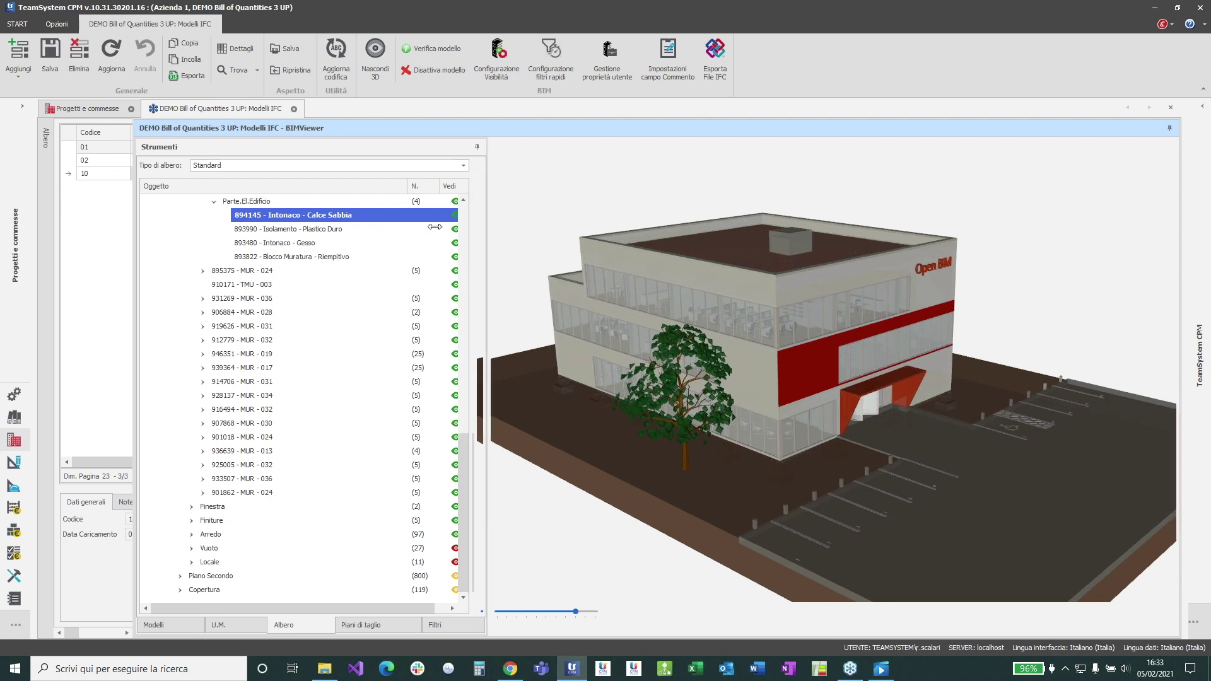
Open the Intonaco - Calce Sabbia layer's quantitative properties and examine its Area Proiettata Componente Strato
scroll(310, 269, "up", 2)
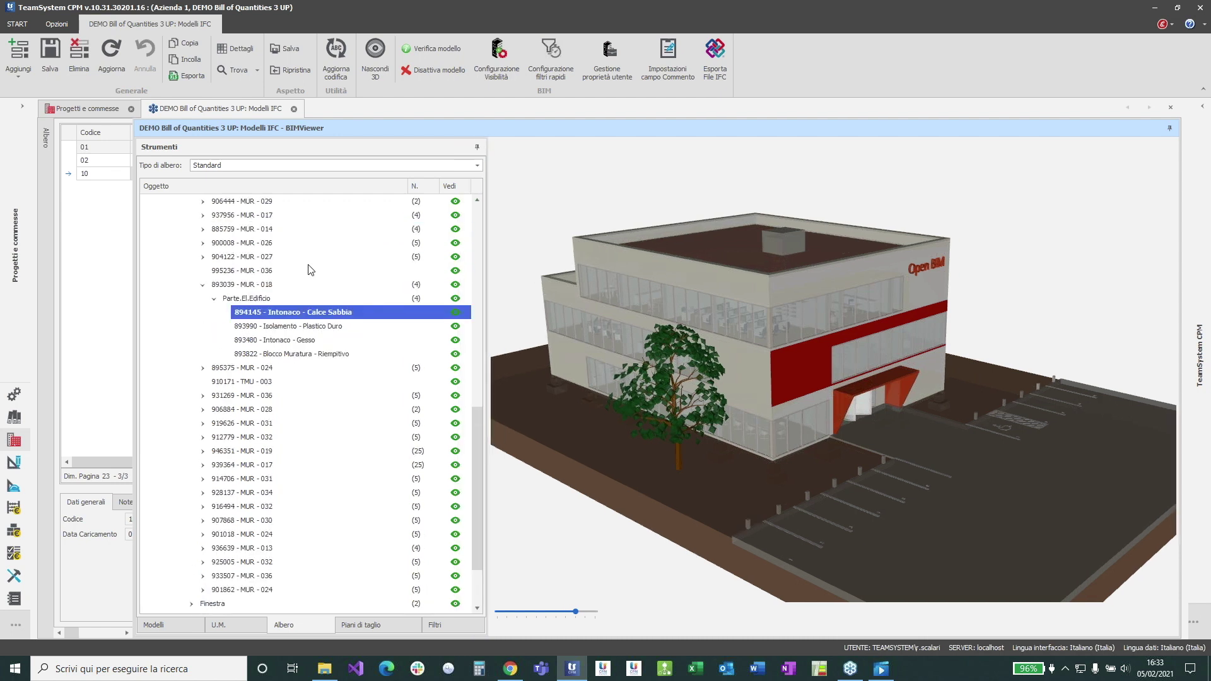
right_click(249, 315)
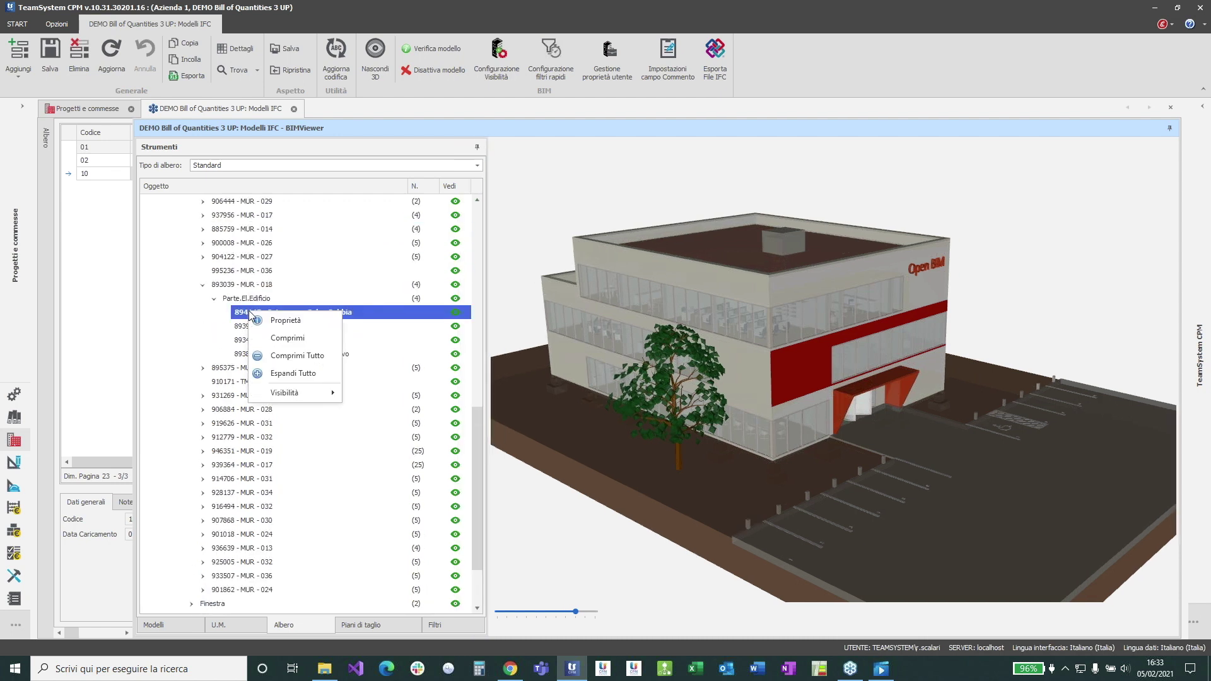
left_click(273, 322)
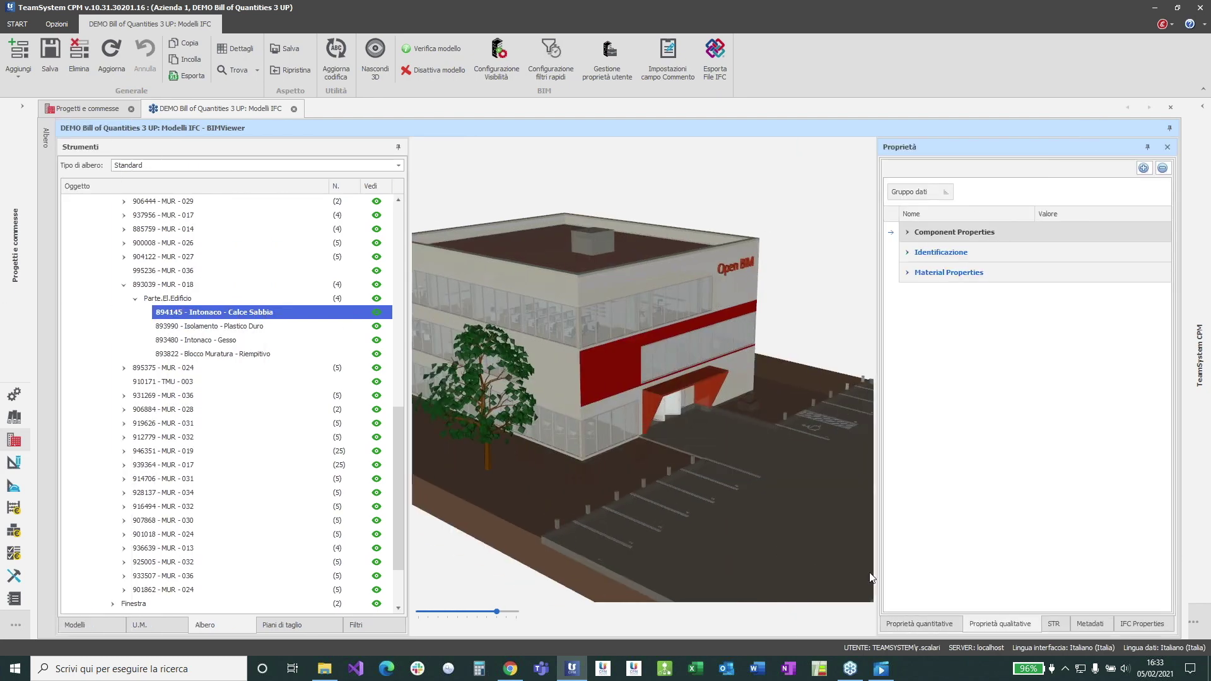
left_click(941, 626)
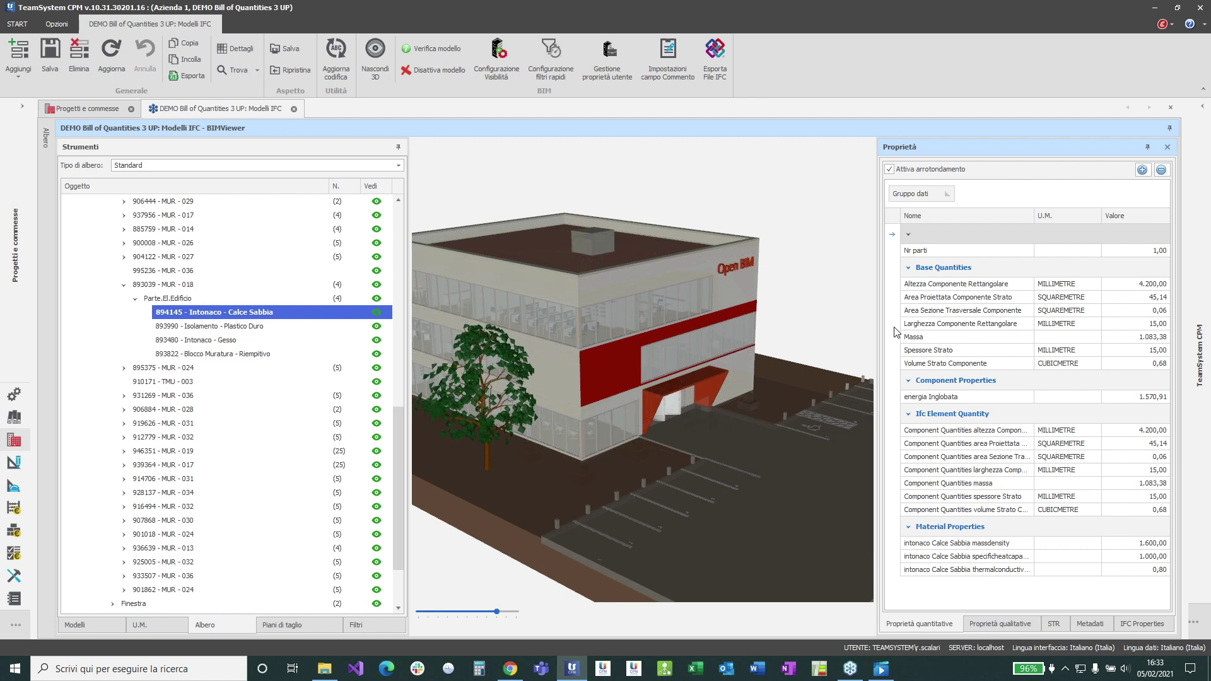
left_click(896, 303)
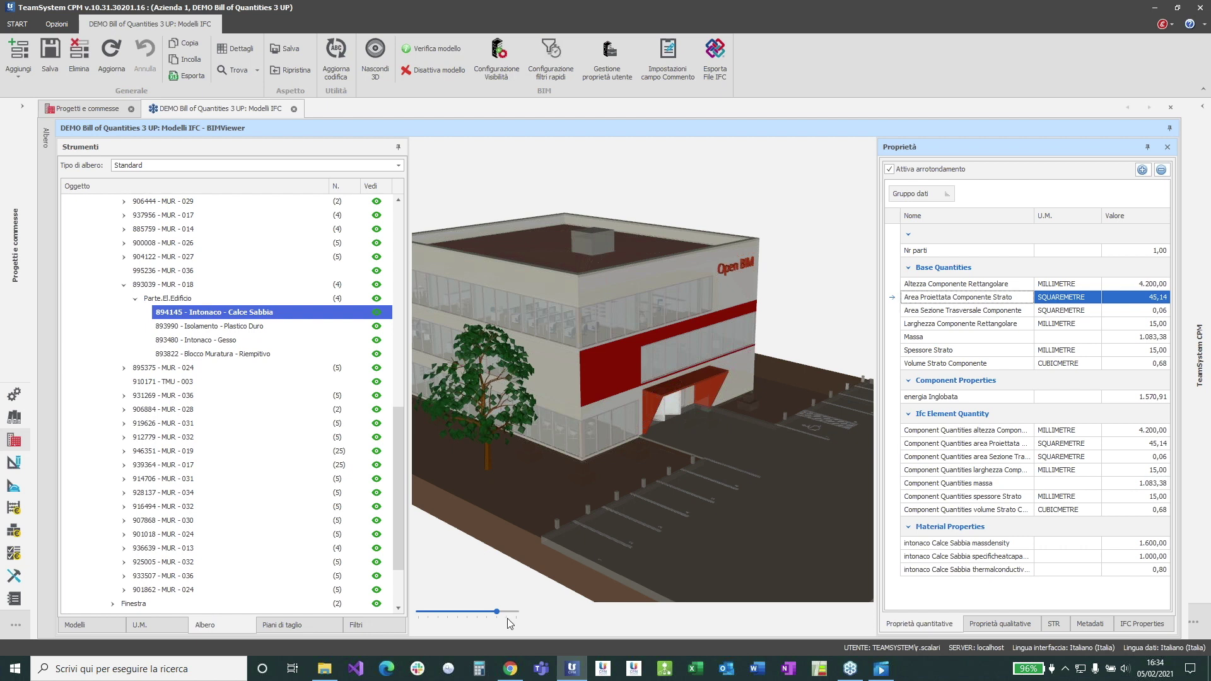
Select the whole wall MUR - 018 and isolate it by making all other building elements fully transparent
left_click_drag(497, 612, 447, 612)
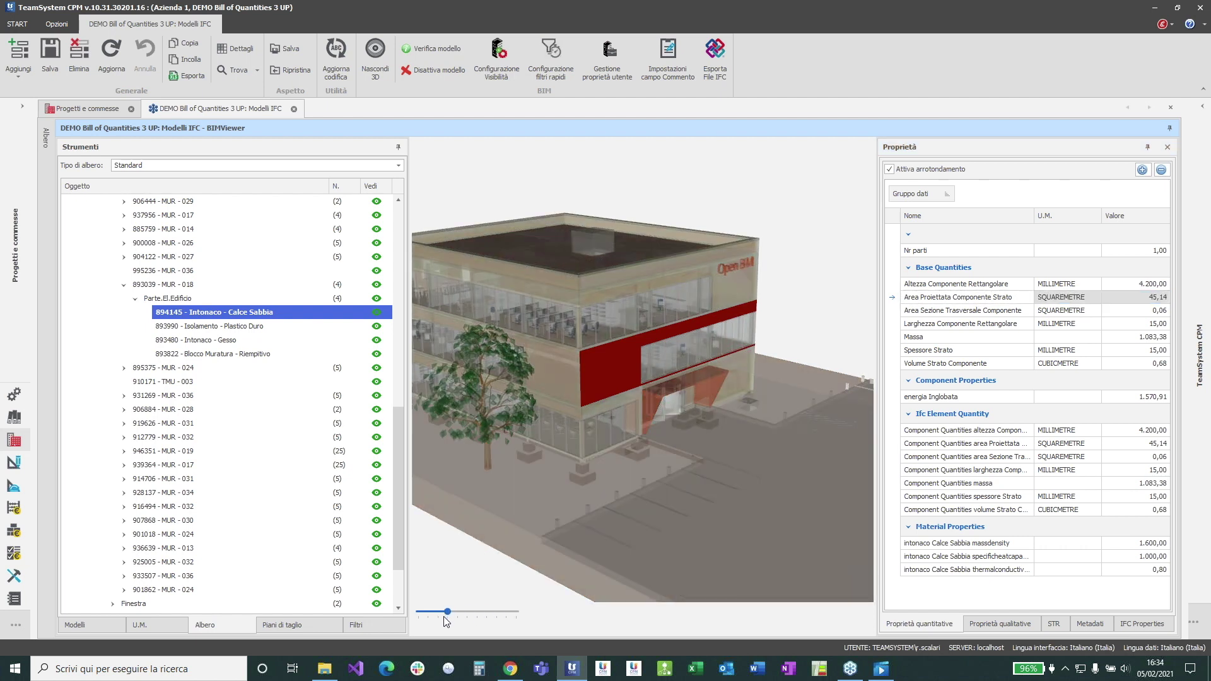
left_click(177, 289)
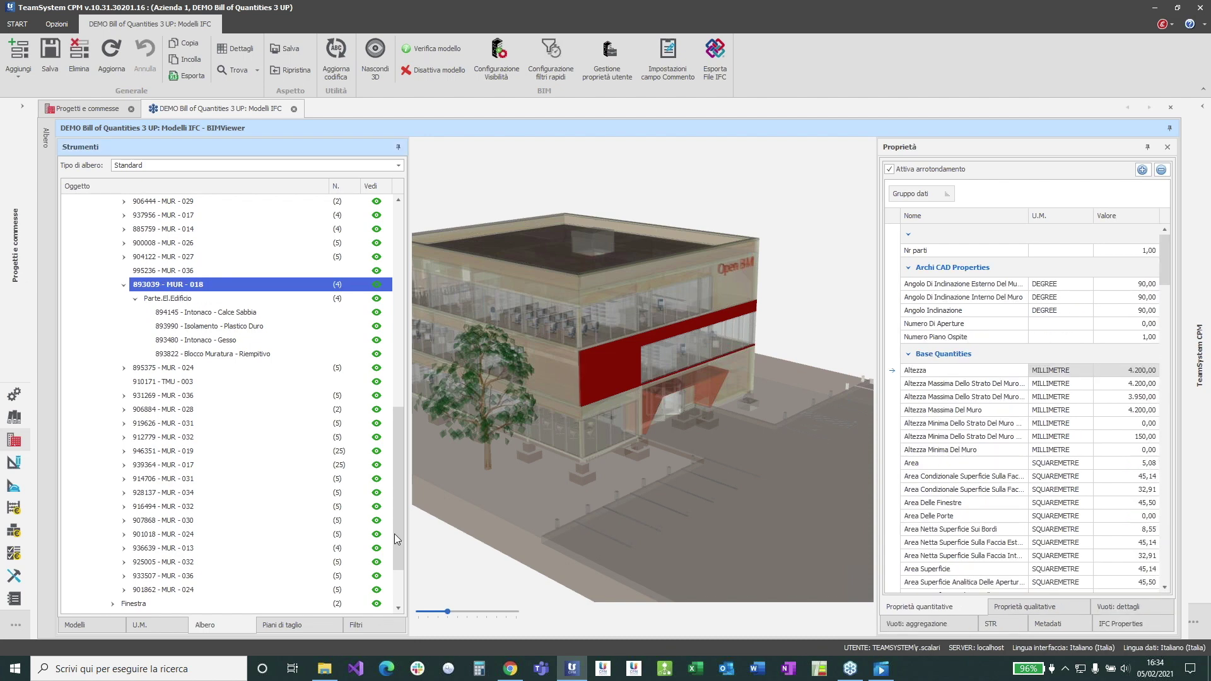
left_click_drag(448, 612, 421, 616)
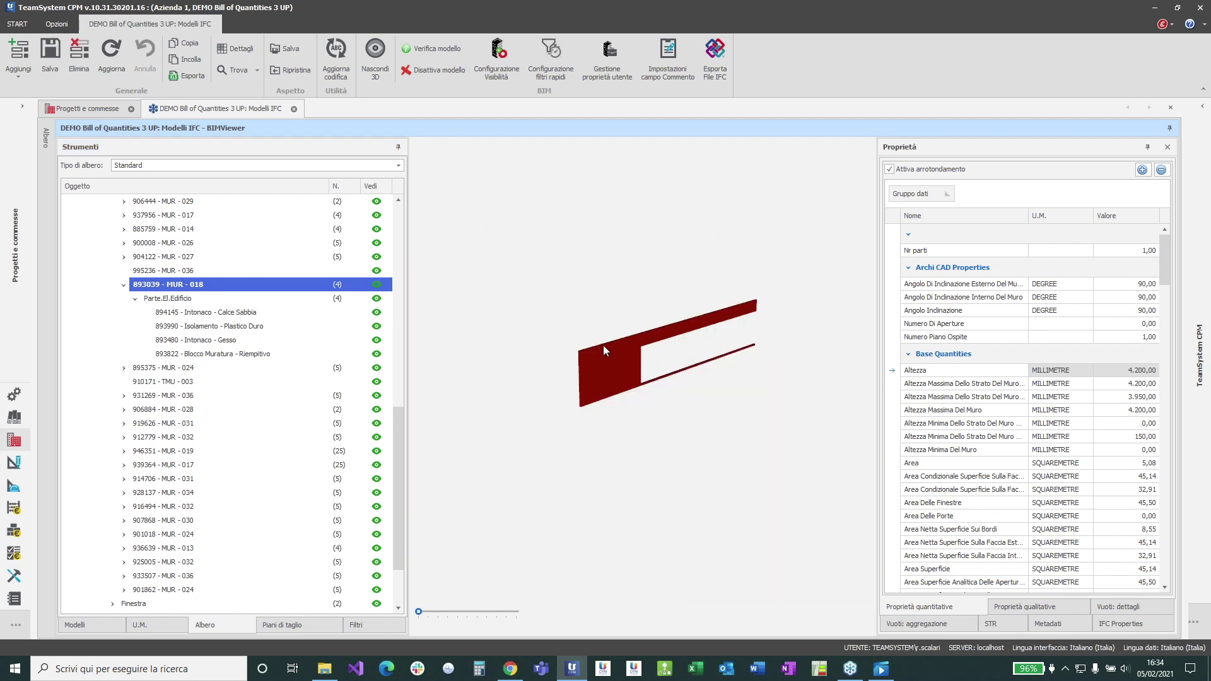
scroll(596, 347, "up", 1)
scroll(596, 346, "up", 2)
middle_click_drag(596, 347, 799, 408)
scroll(619, 365, "up", 2)
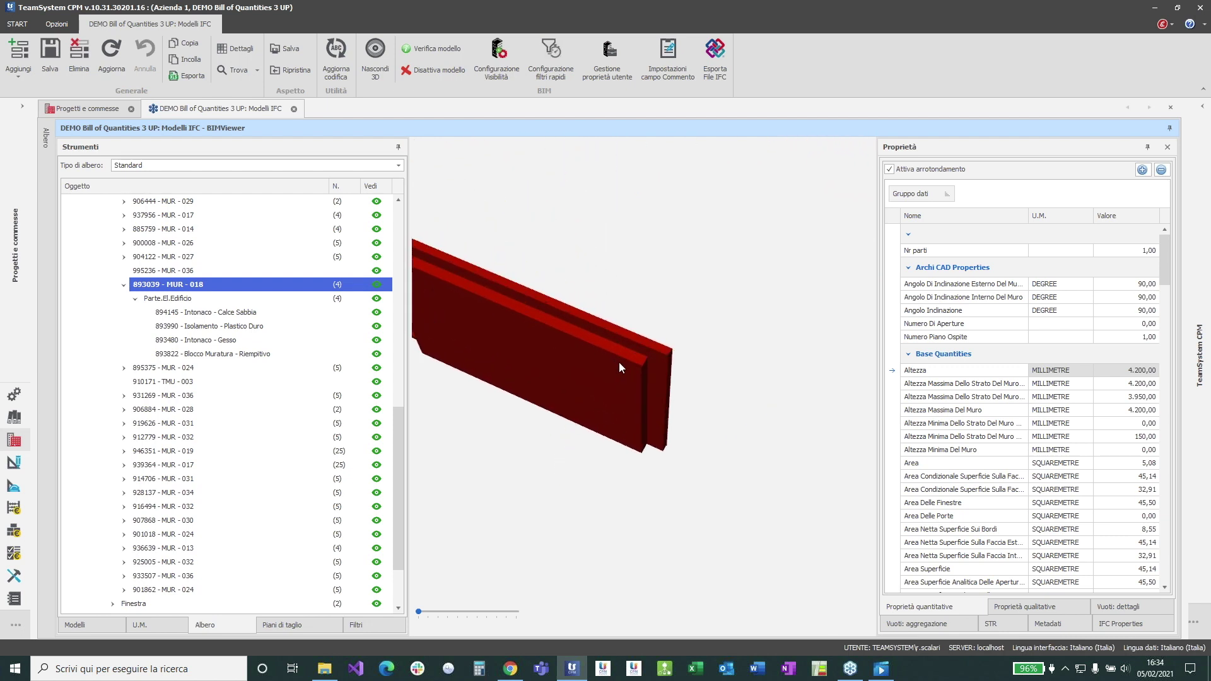
Examine the shape and quantities of the individual masonry, insulation and plaster layers of wall MUR - 018
left_click(222, 356)
left_click(230, 339)
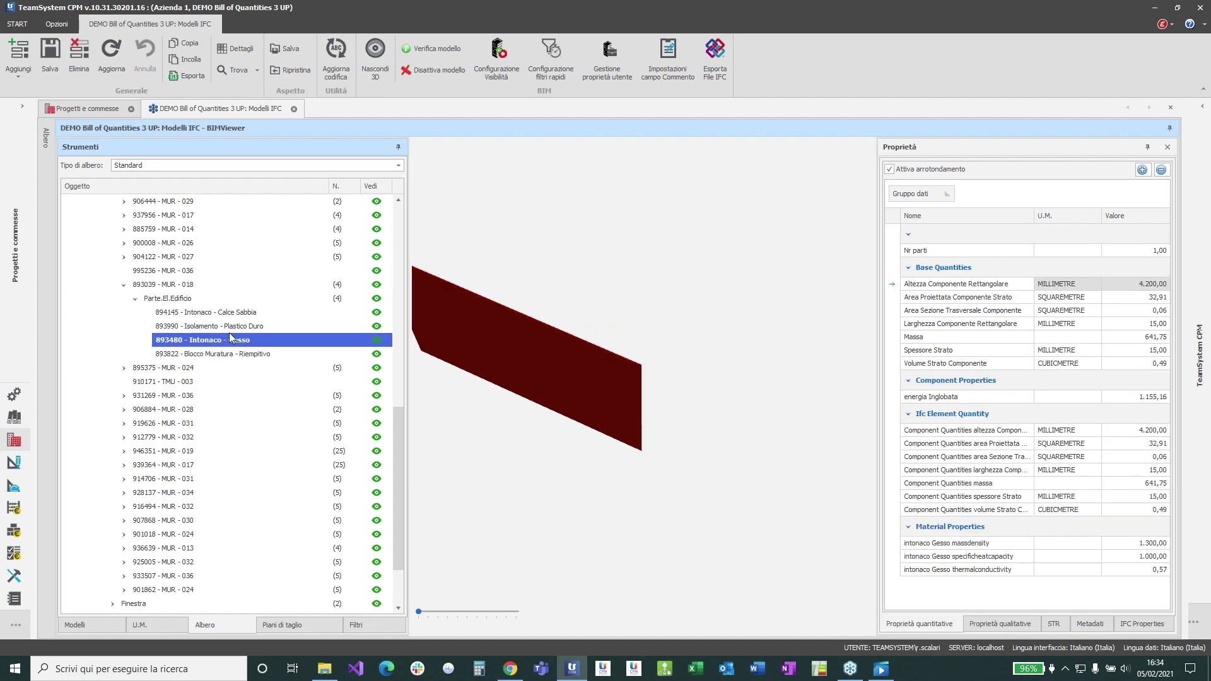
left_click(231, 327)
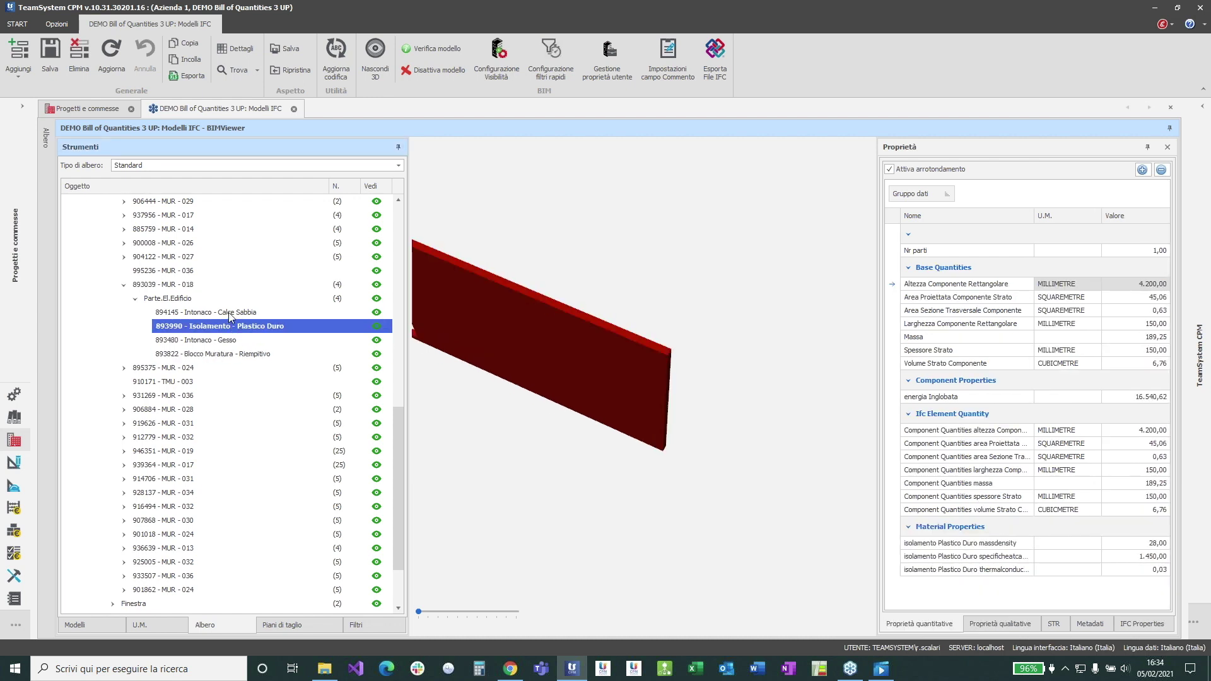
left_click(229, 314)
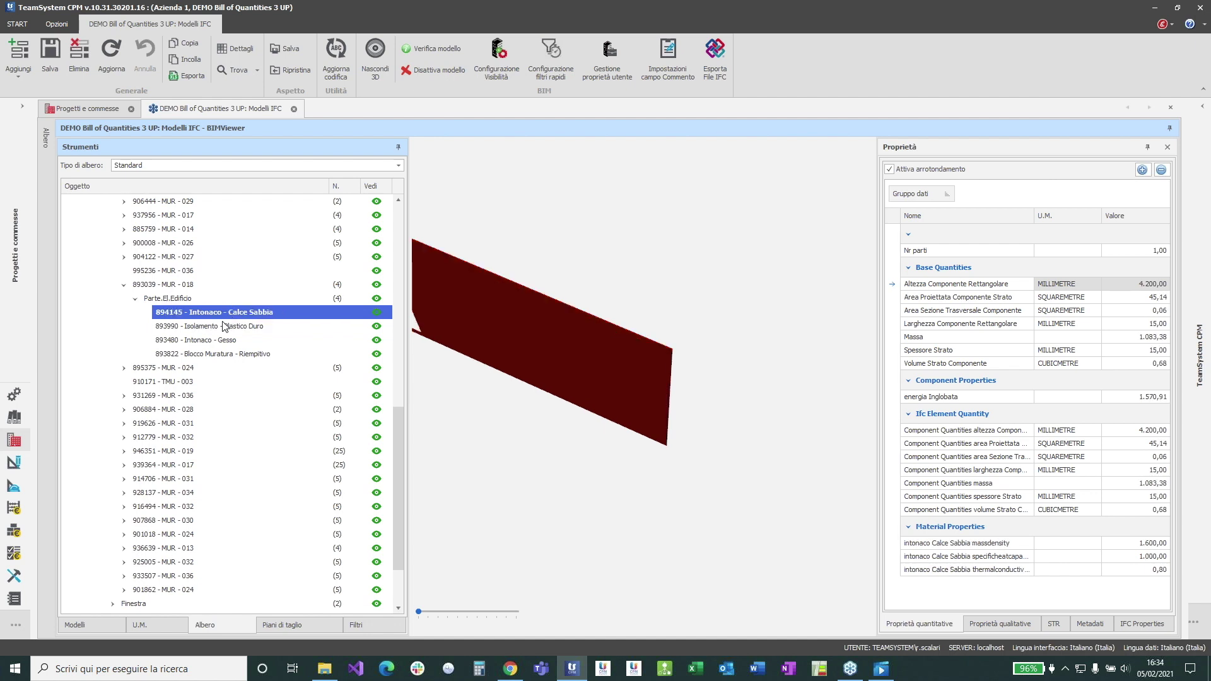
left_click(222, 329)
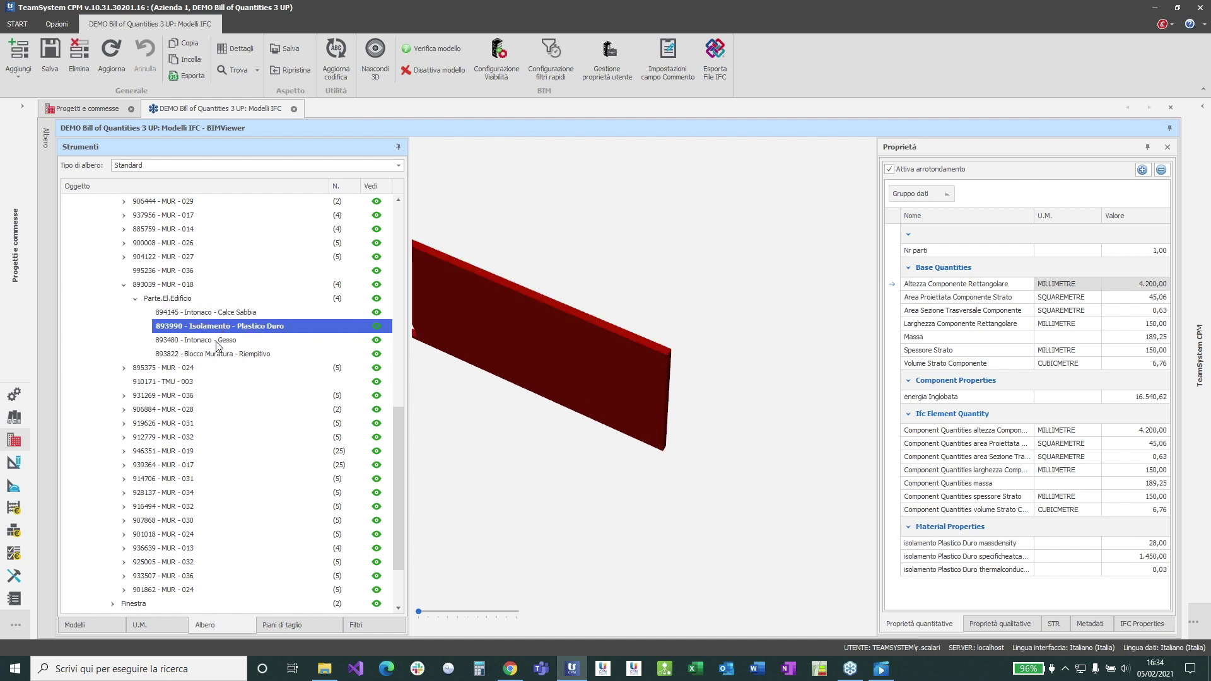
left_click(216, 342)
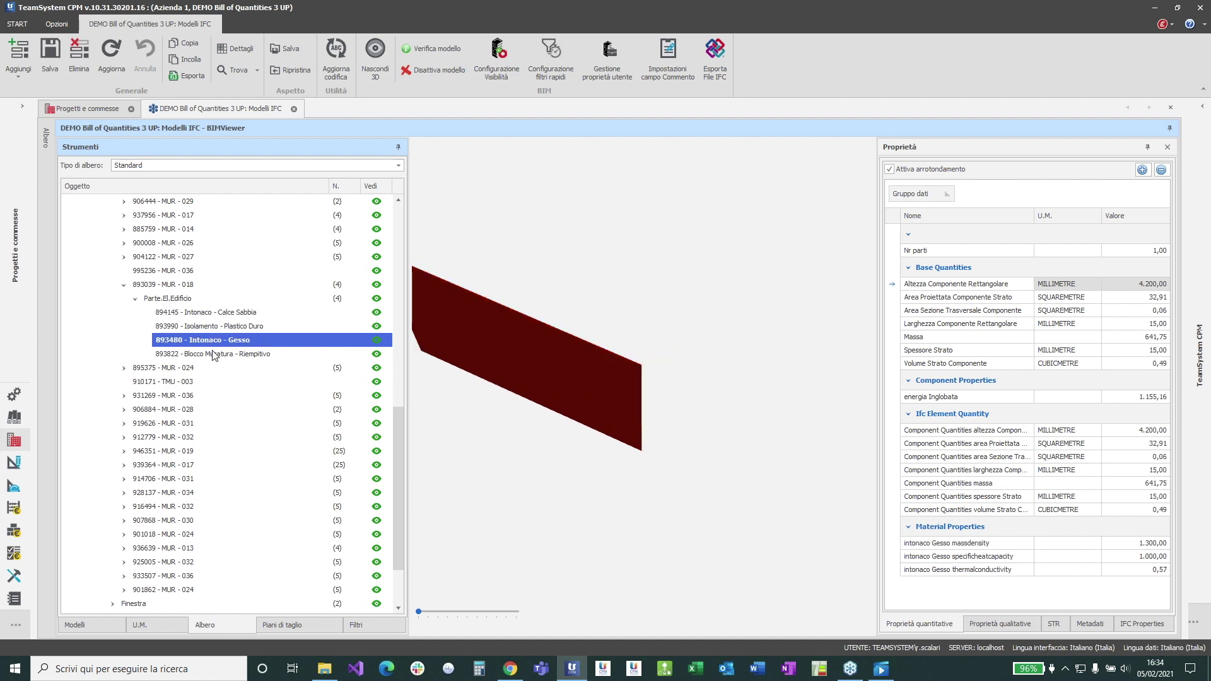
Compare the quantities of wall MUR - 018's Calce Sabbia plaster, Gesso plaster, Plastico Duro insulation and Riempitivo masonry block layers
left_click(210, 315)
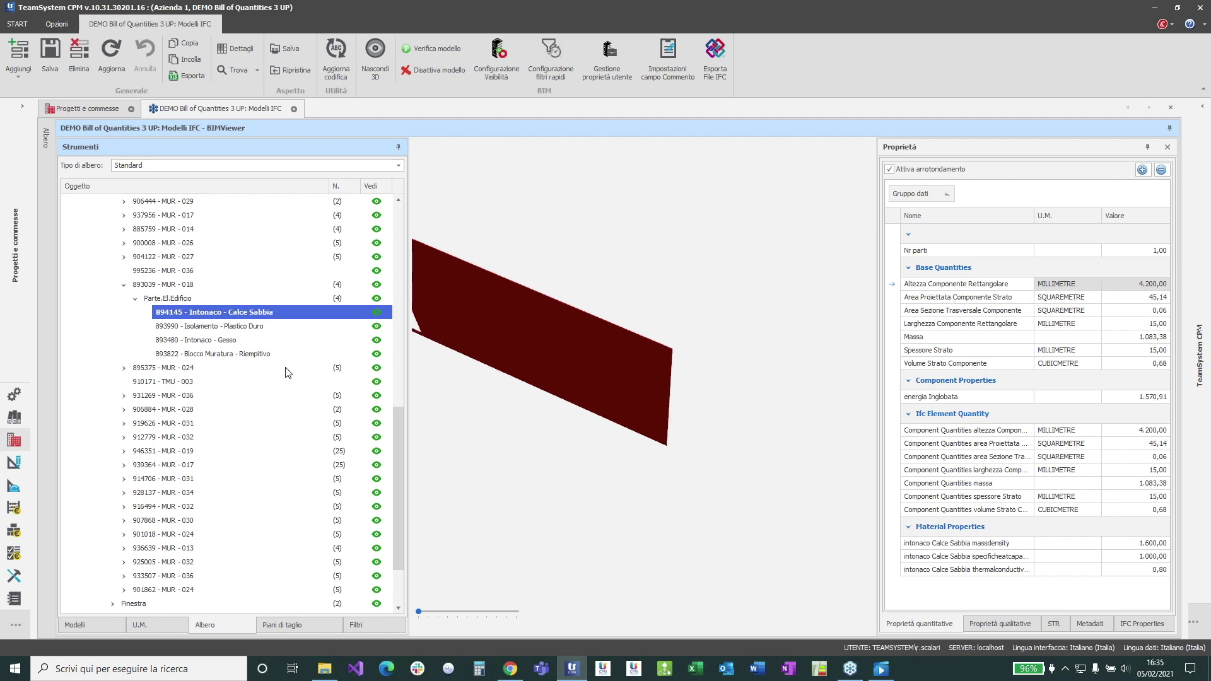
left_click(212, 344)
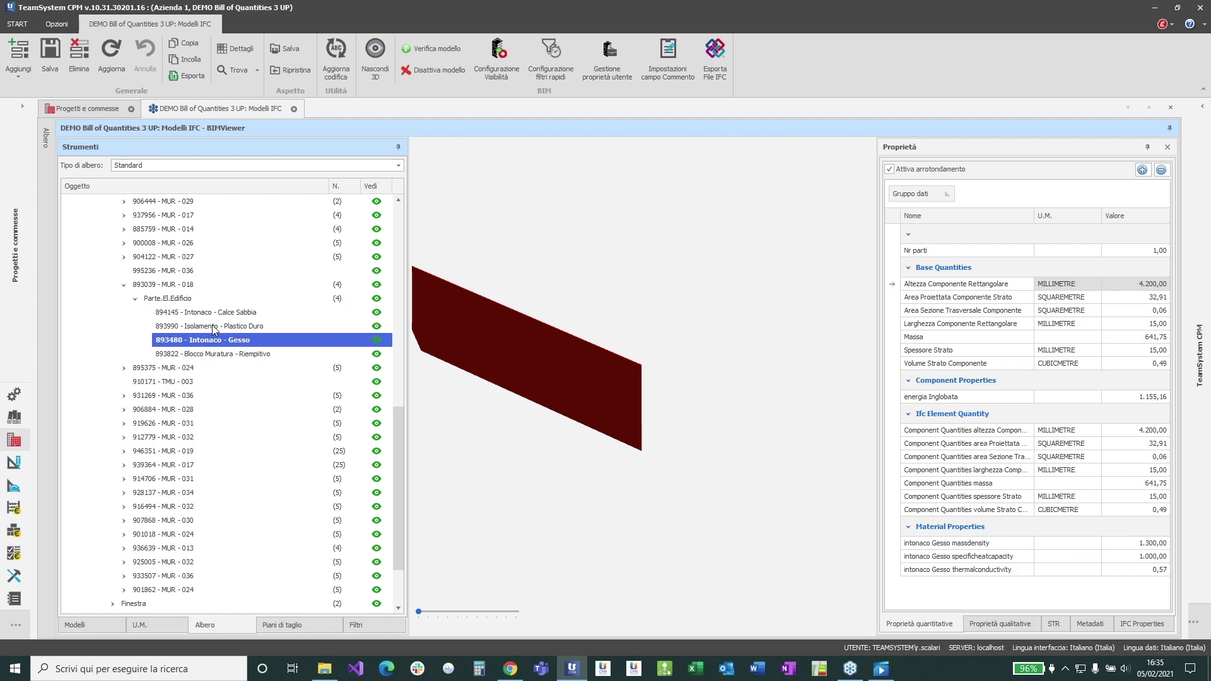
left_click(214, 328)
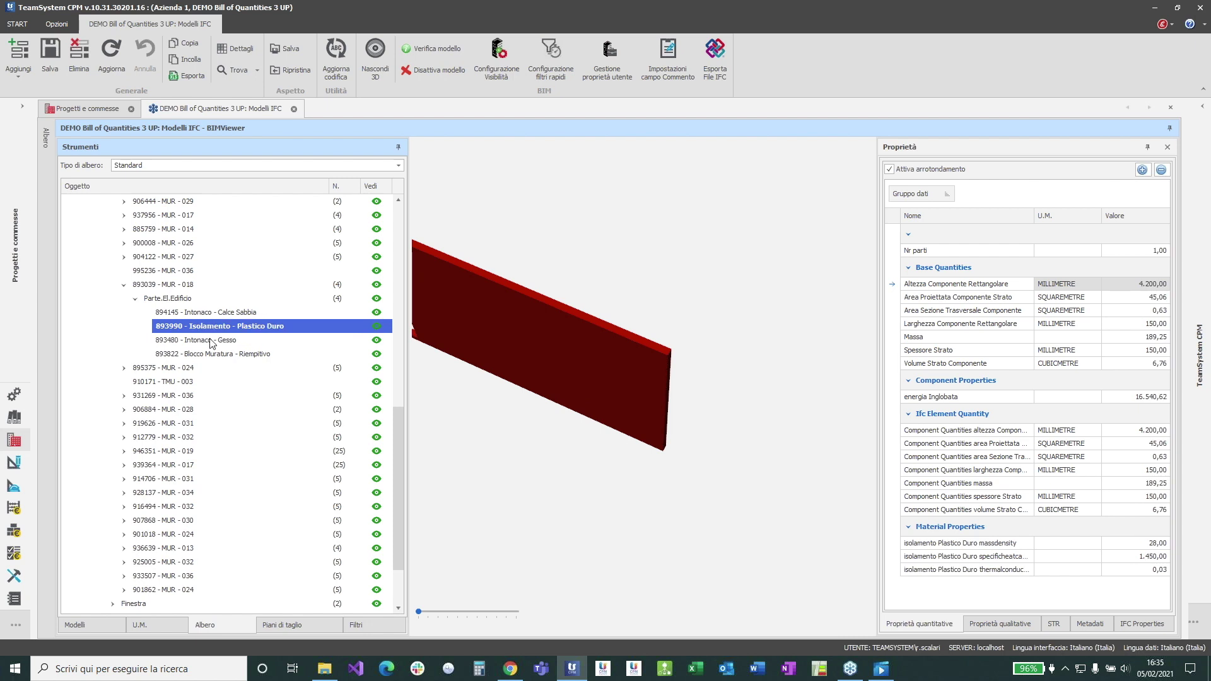
left_click(211, 356)
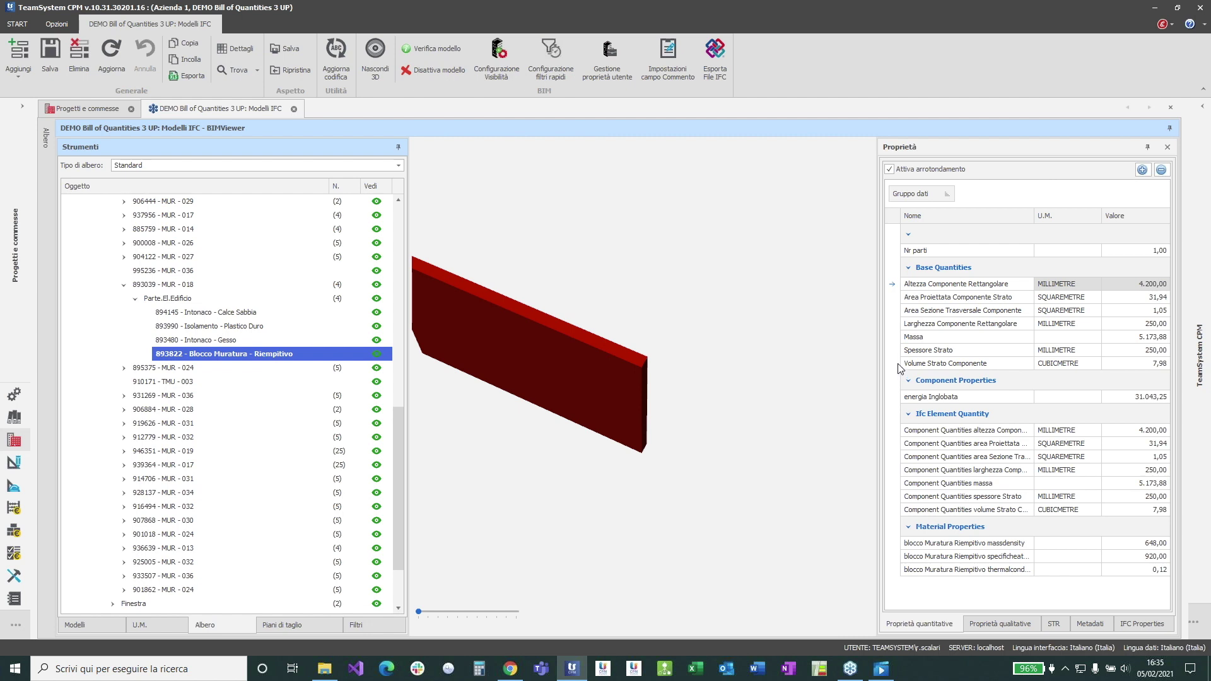
left_click_drag(727, 348, 752, 381)
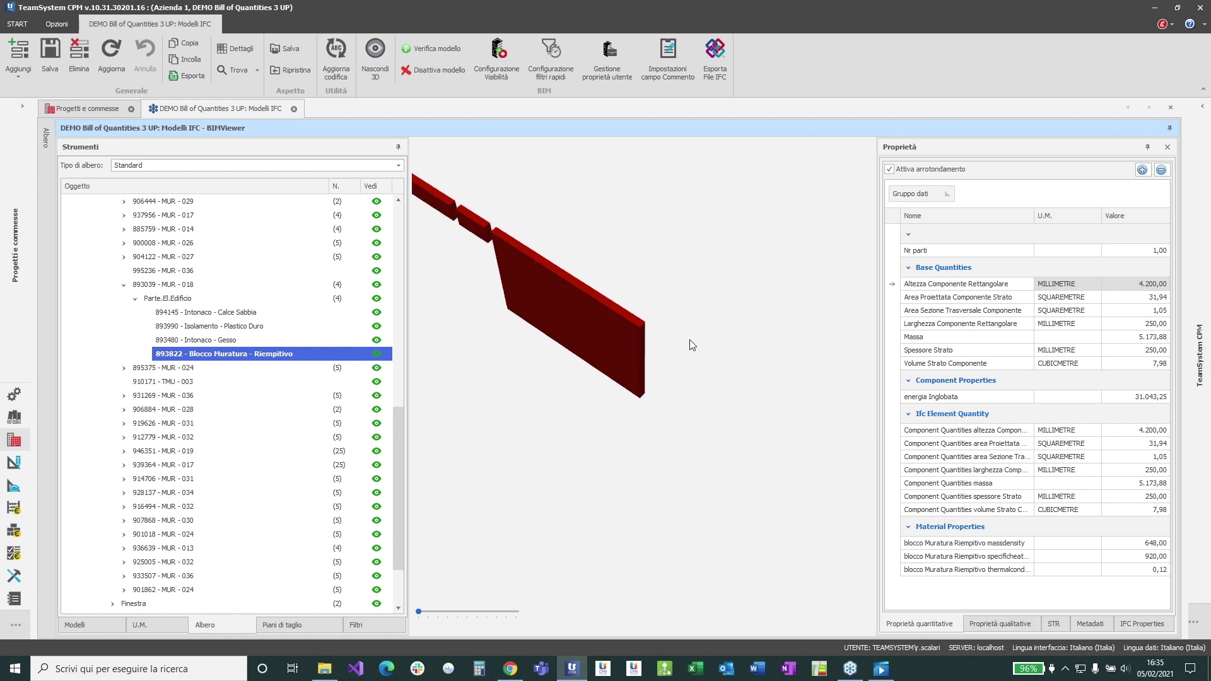
Raise the opacity of the non-selected elements to bring the rest of the building back into the 3D view
left_click(441, 613)
left_click_drag(429, 612, 506, 612)
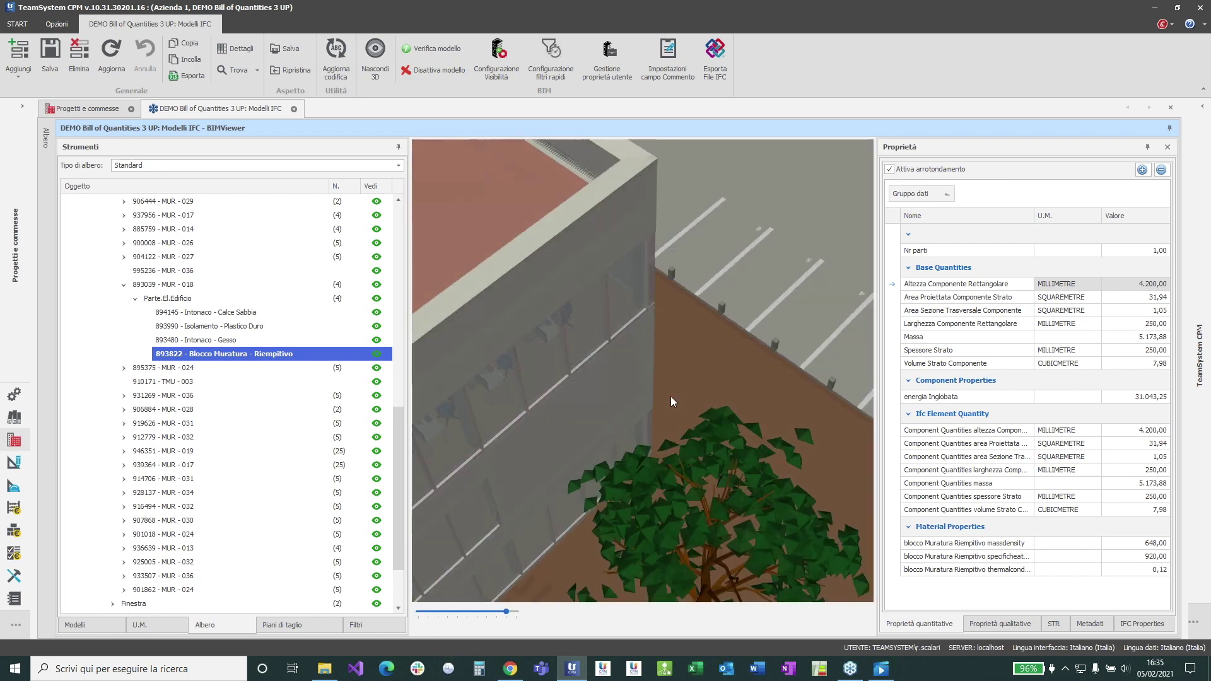
left_click_drag(671, 396, 686, 343)
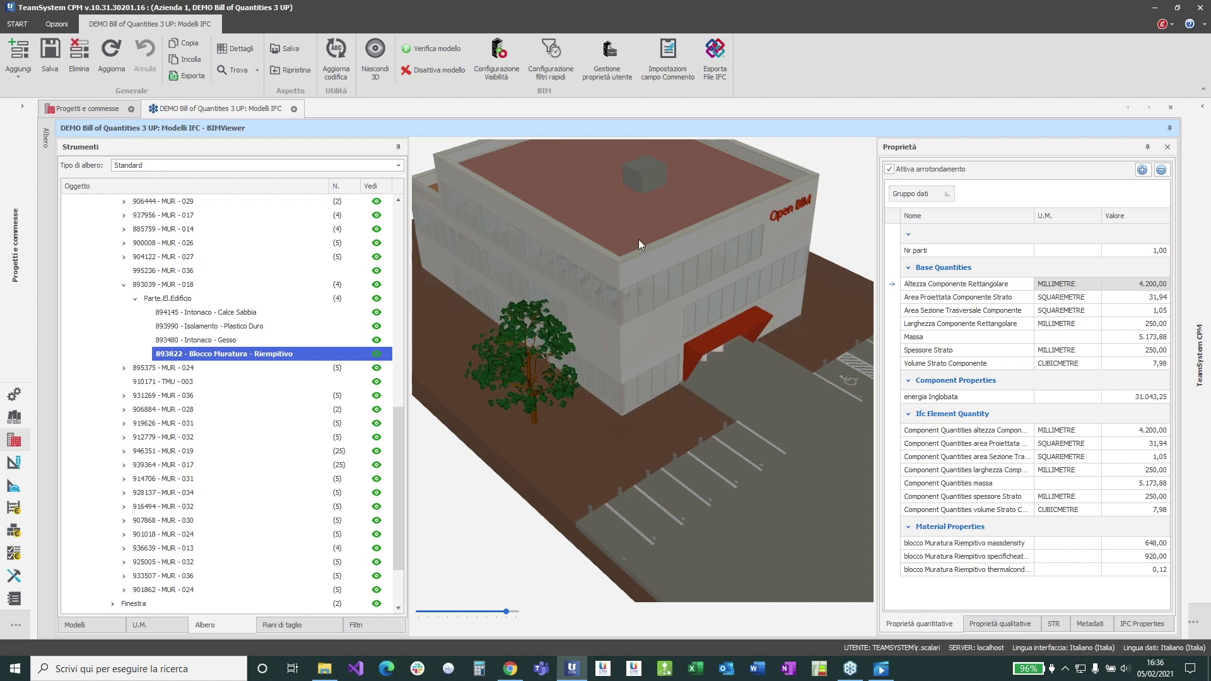
Close the IFC models view and open the Rilevazioni of the estimate Preventivo nuovo edificio
left_click(294, 109)
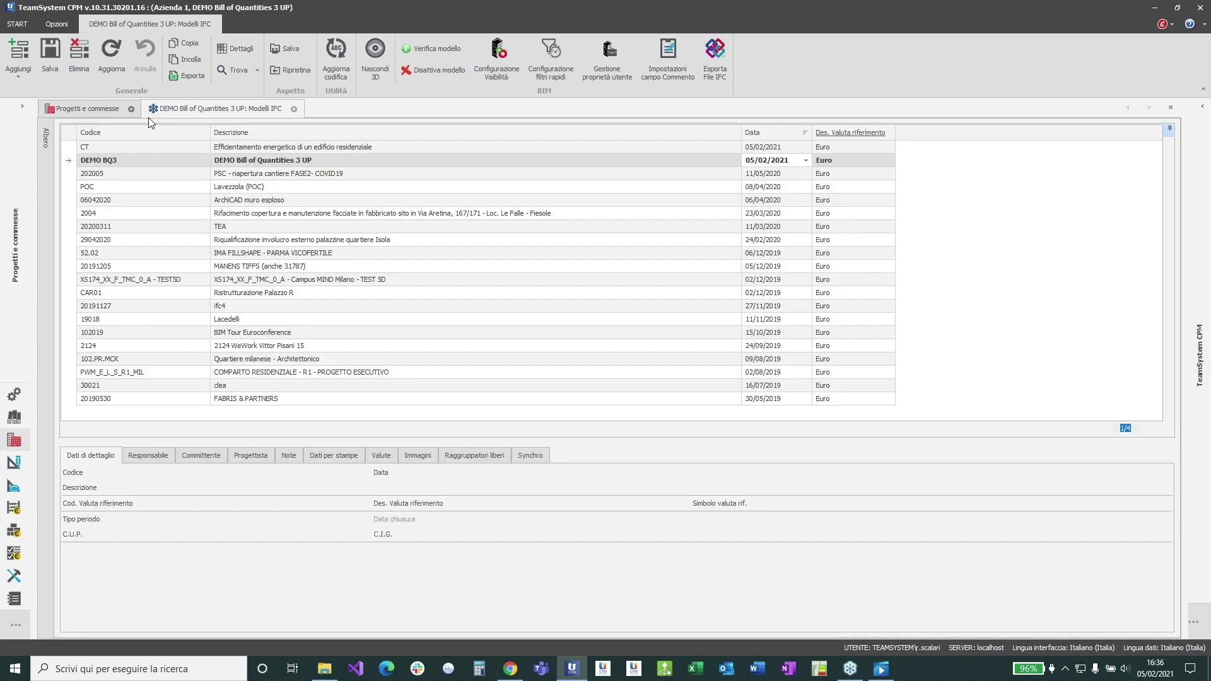
left_click(22, 111)
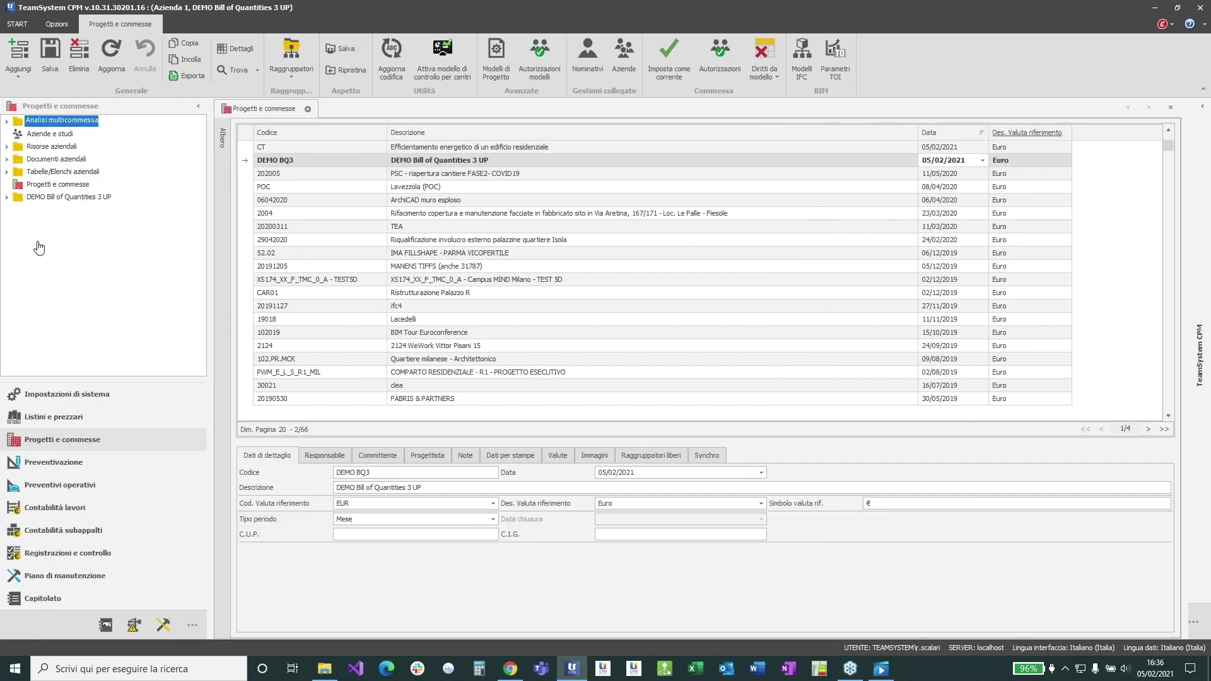
left_click(63, 460)
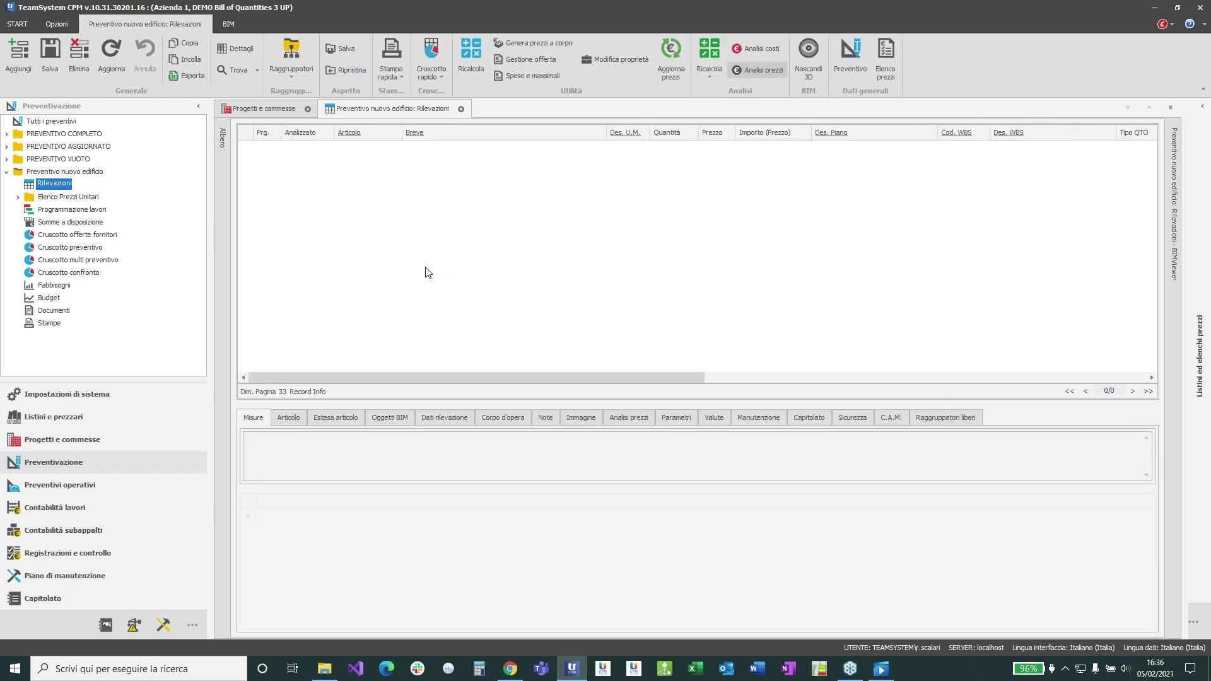
left_click(198, 106)
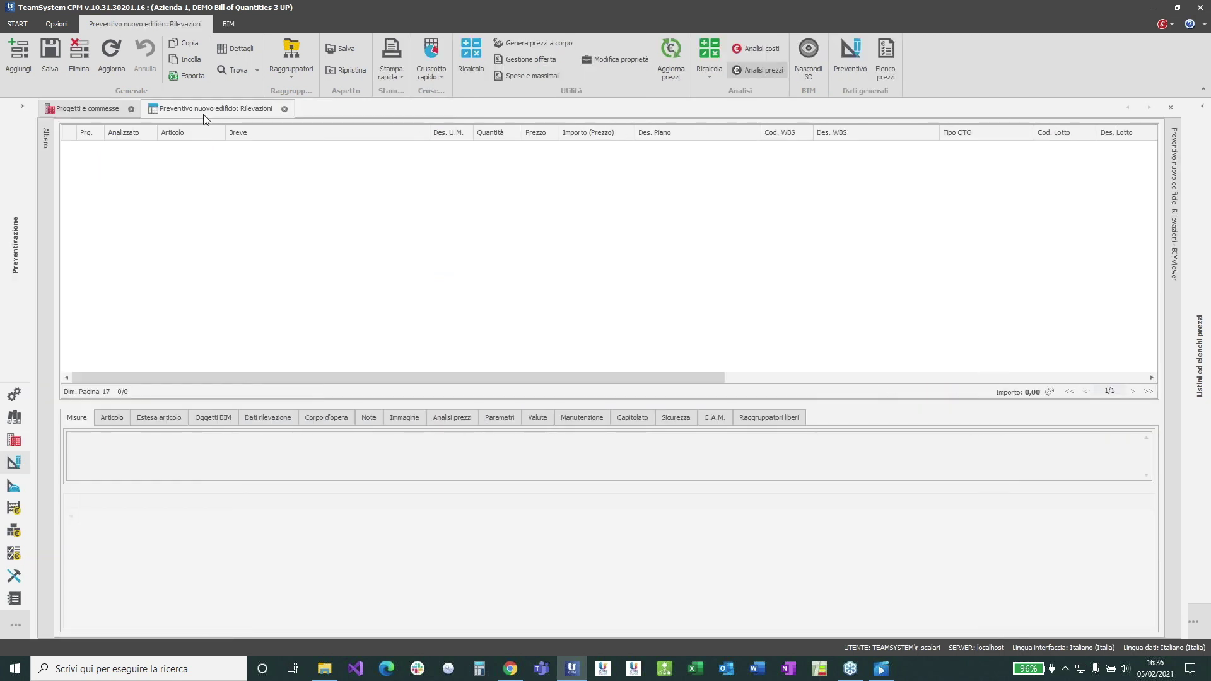
Load the model "modello webinar 5 2 2021" in the estimate's BIM viewer, docked beside the Rilevazioni list
left_click(1171, 267)
left_click(1154, 129)
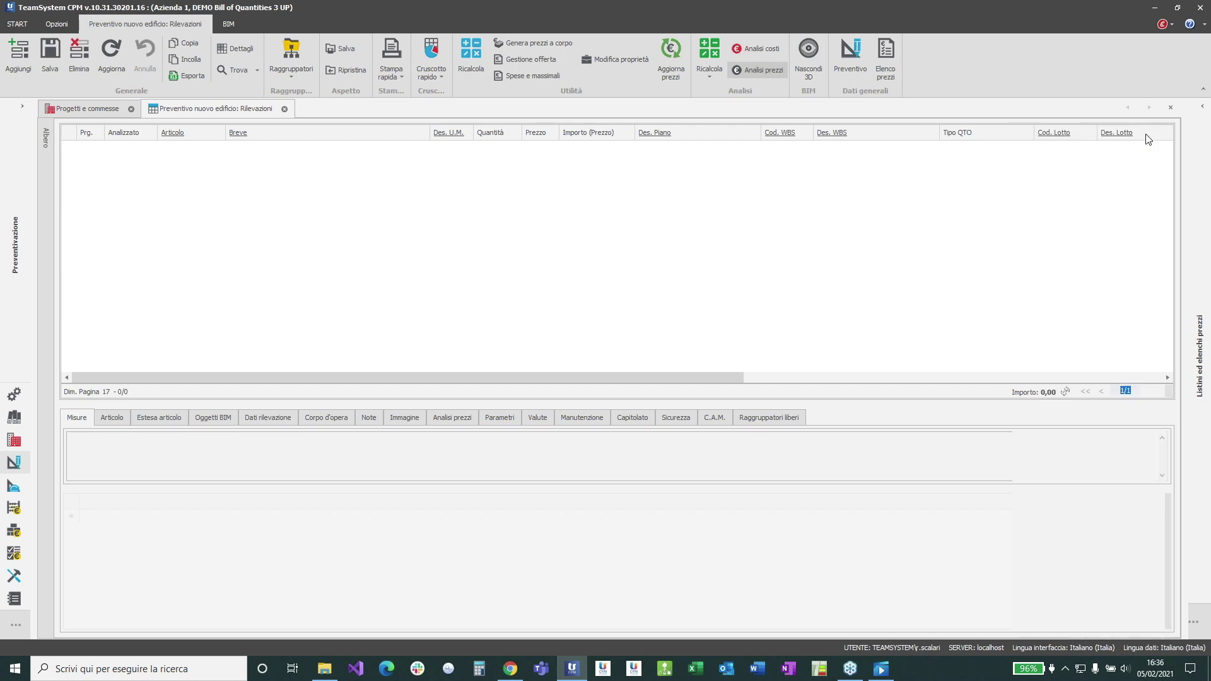
left_click_drag(1029, 321, 592, 290)
left_click_drag(743, 300, 844, 305)
left_click(629, 208)
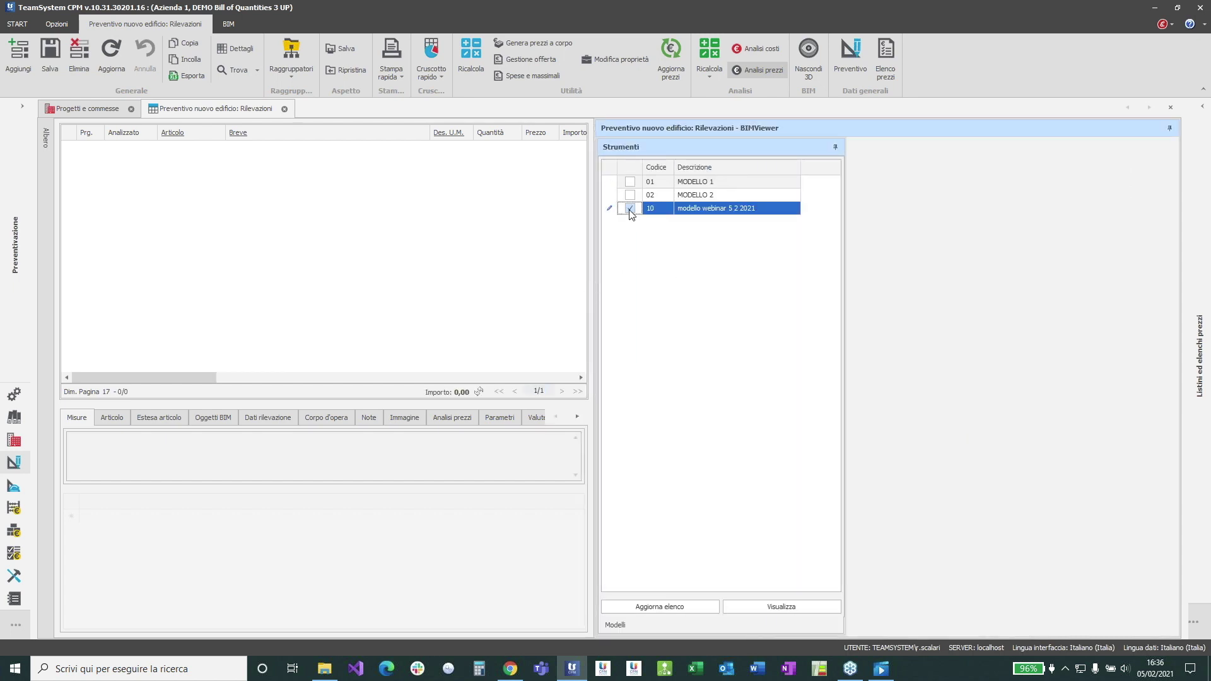
left_click(767, 602)
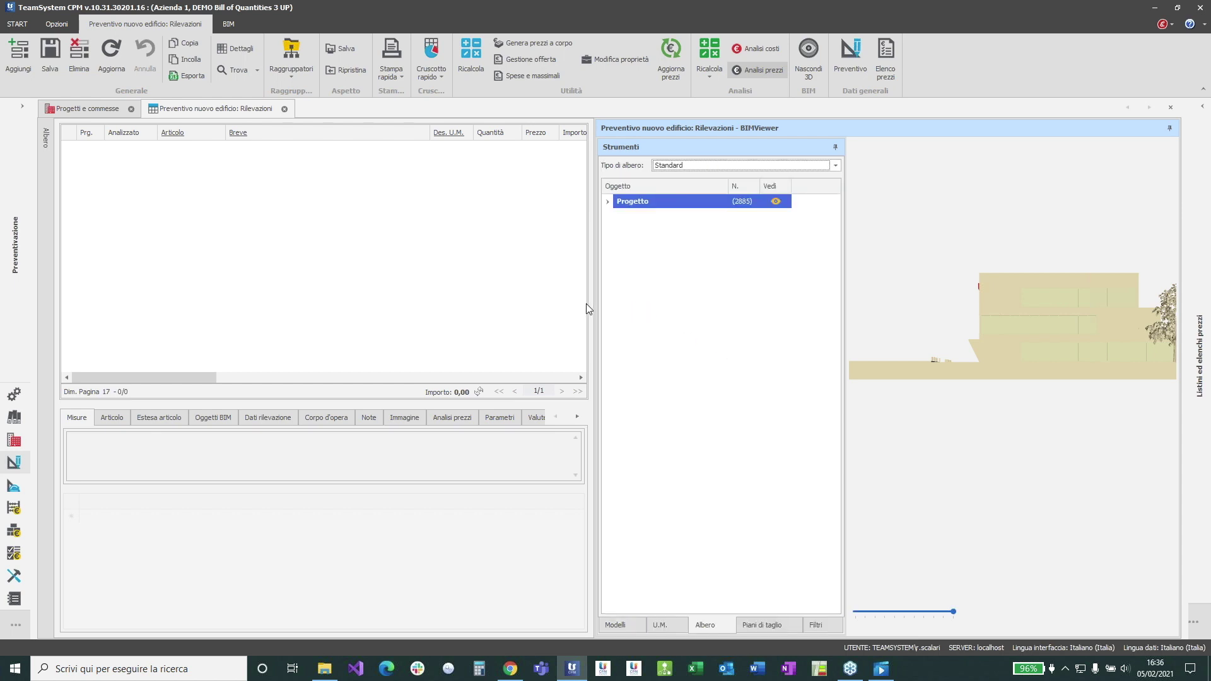
Enlarge the 3D view of the building and display it with the model's own style
left_click_drag(595, 319, 525, 320)
left_click_drag(881, 270, 1099, 317)
right_click(899, 227)
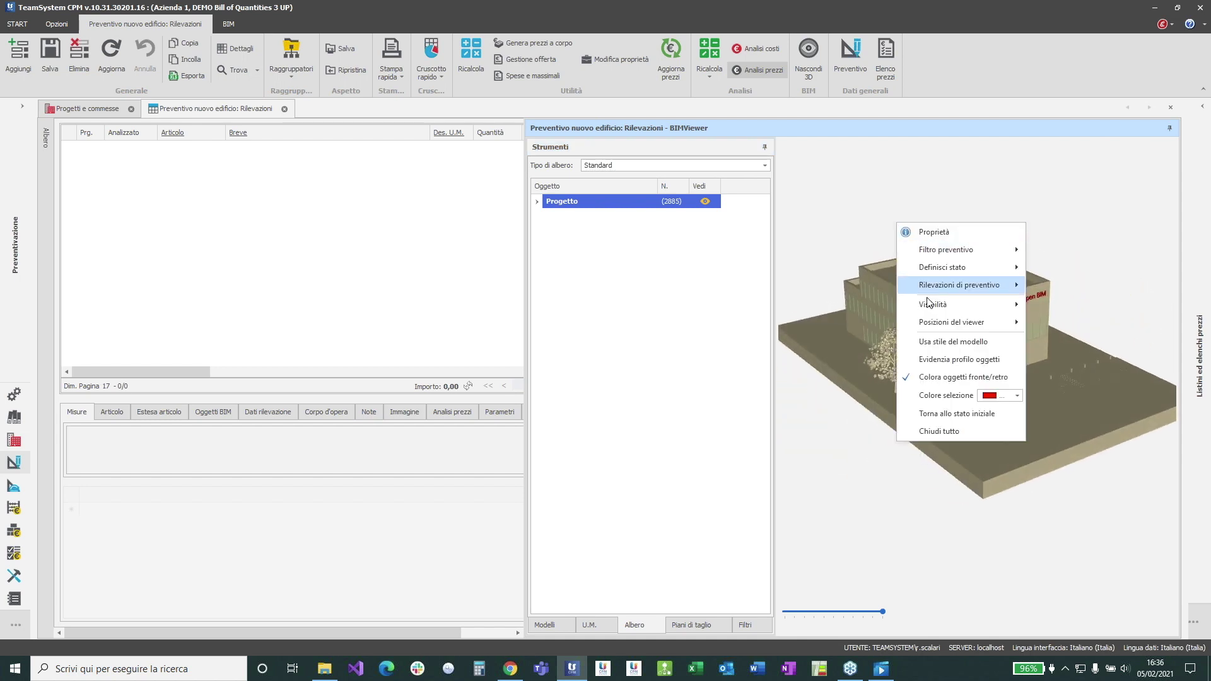
left_click(933, 339)
scroll(955, 339, "up", 2)
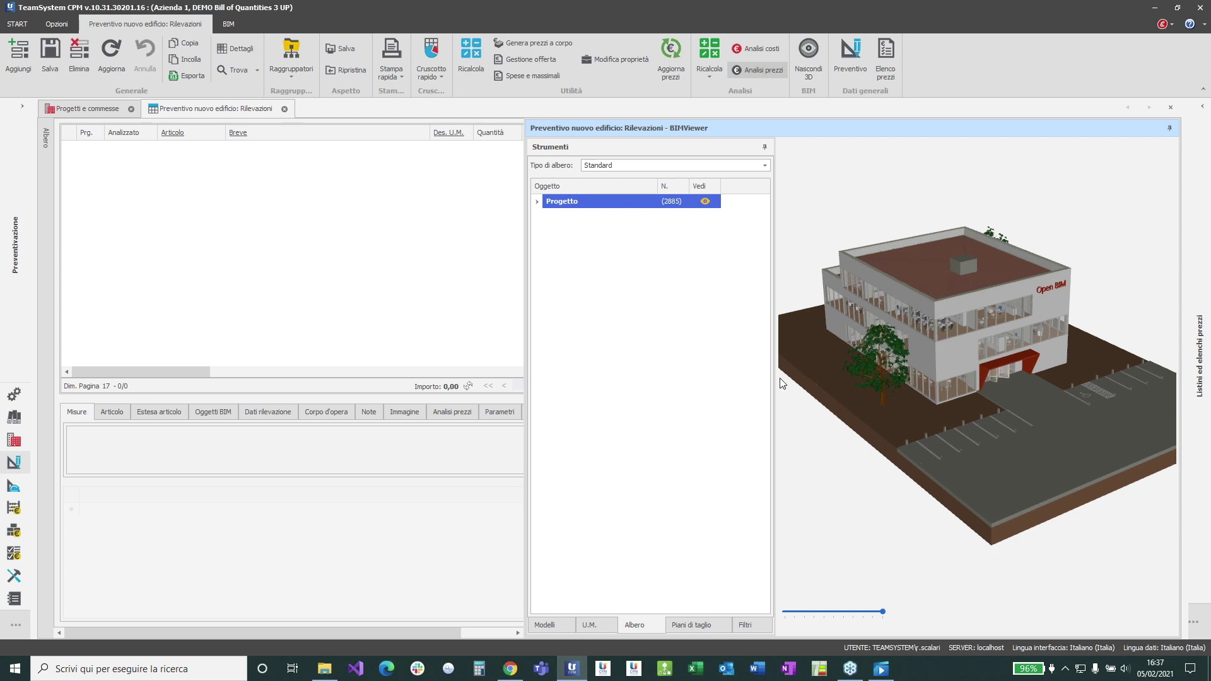
left_click_drag(775, 380, 737, 378)
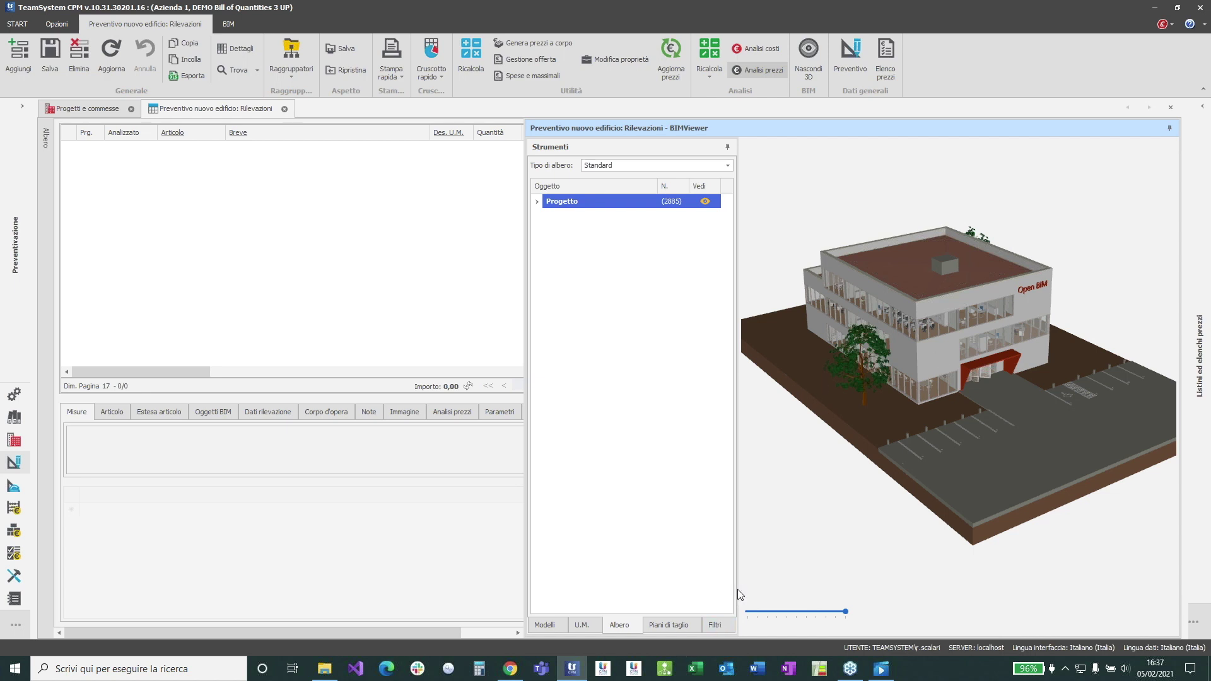
Open the model's search filters and add a new search condition
left_click_drag(737, 593, 786, 590)
left_click(755, 625)
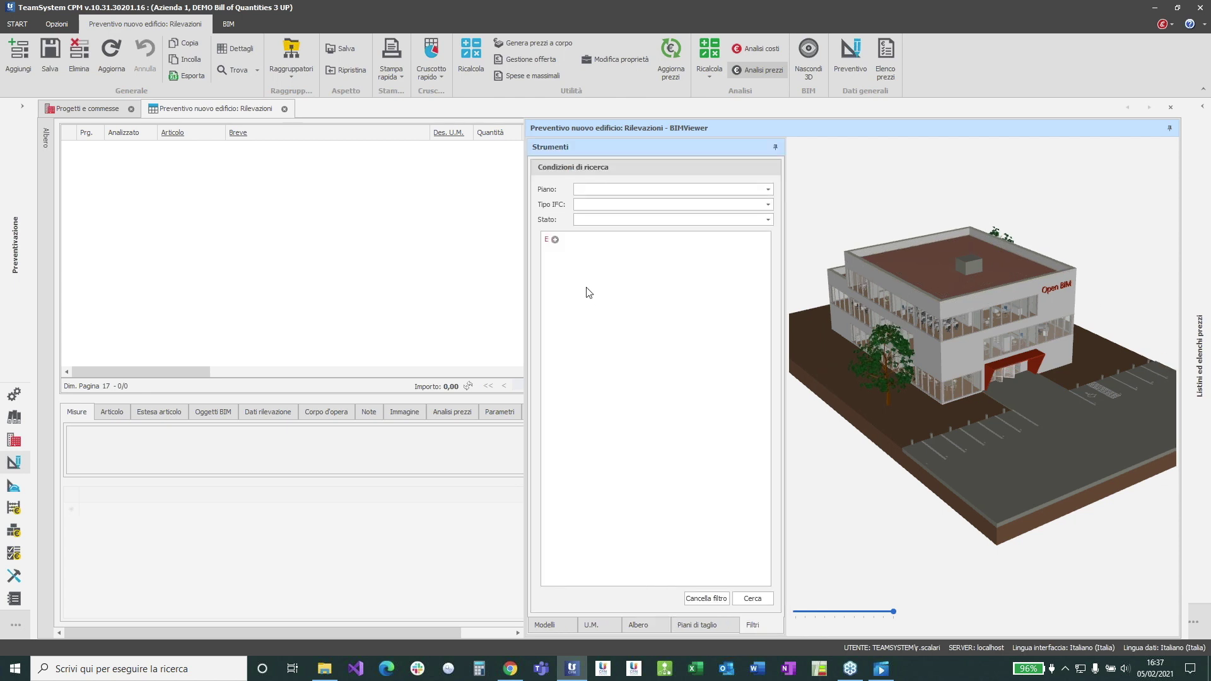
left_click(555, 240)
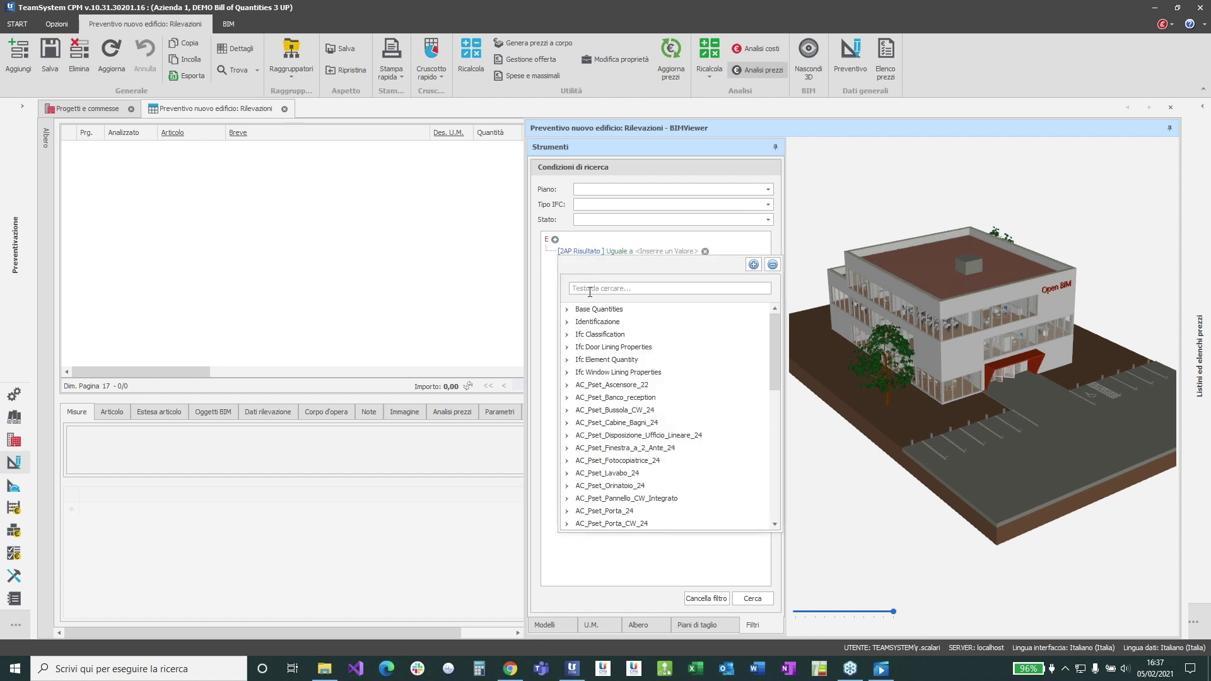
Set the condition's property to Lucido and browse the values available for it
type("lcu")
type("uci")
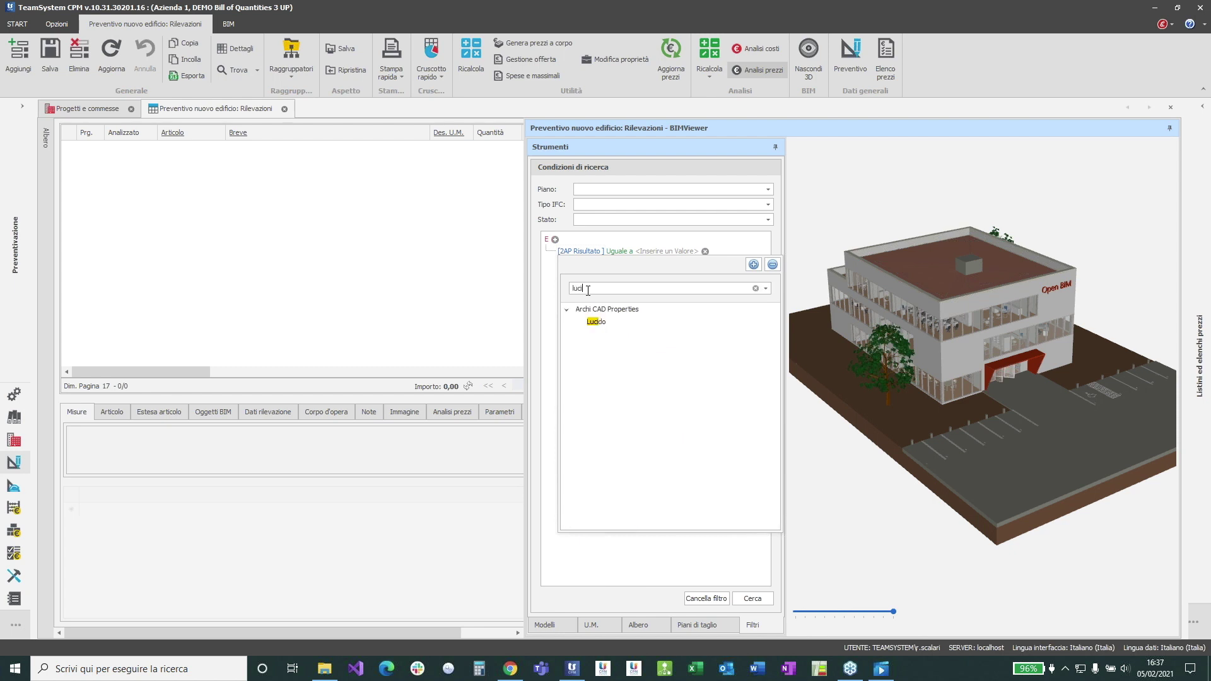
left_click(596, 322)
left_click(668, 252)
left_click(672, 252)
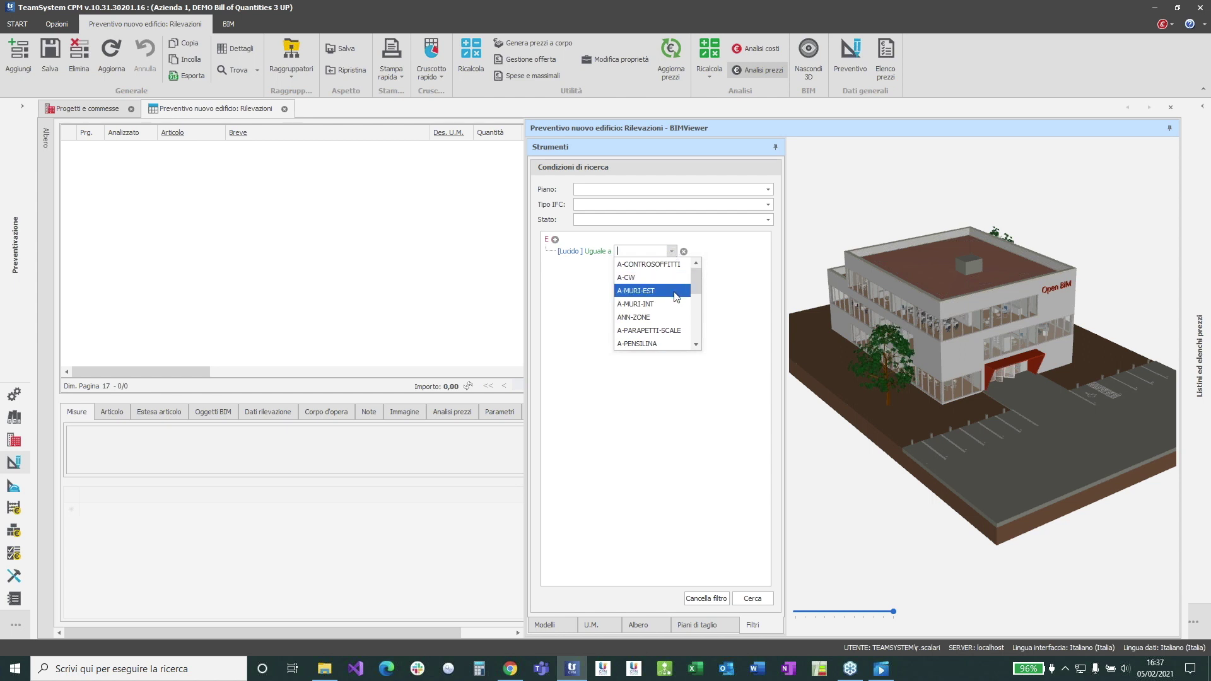
scroll(677, 296, "down", 1)
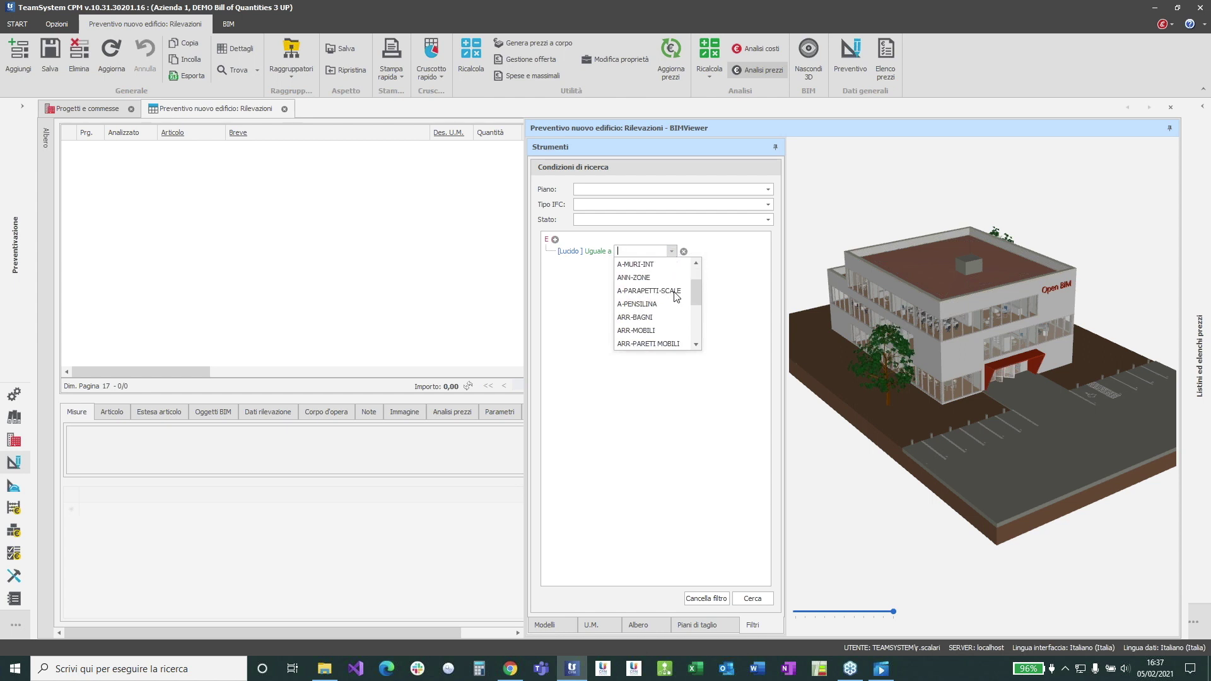
scroll(676, 297, "down", 4)
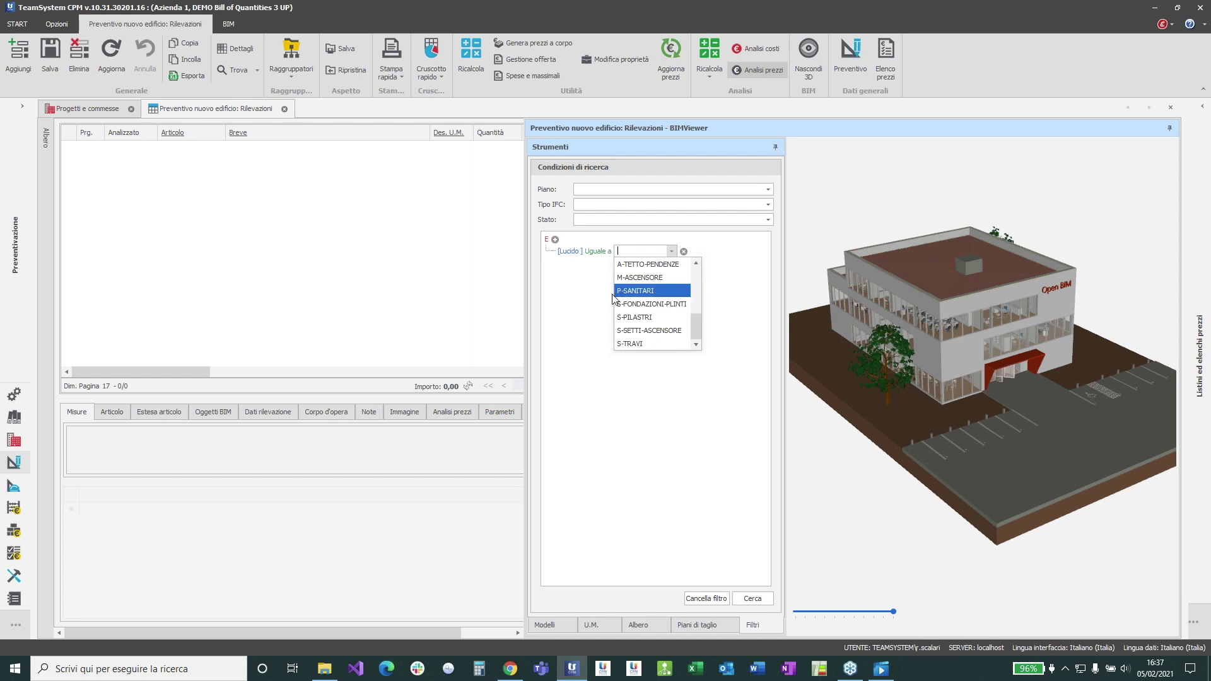
left_click(568, 254)
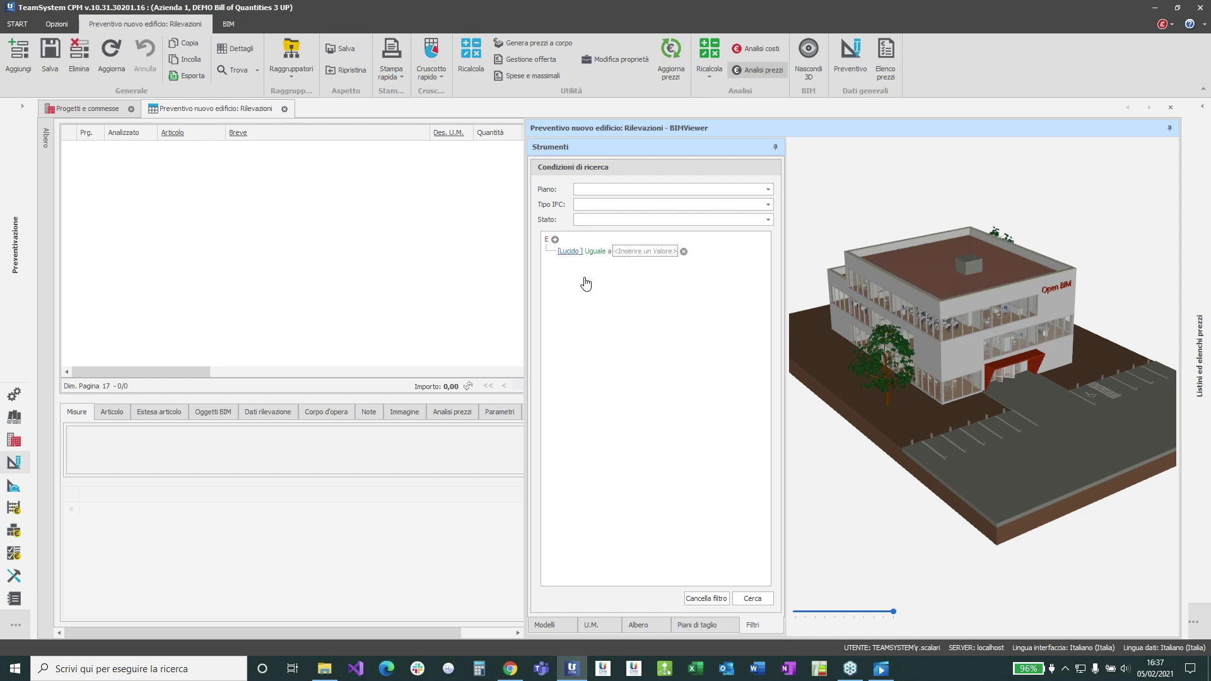
Set the condition to Materiale equal to Calcestruzzo and search the model for matching elements
left_click(569, 252)
type("mate")
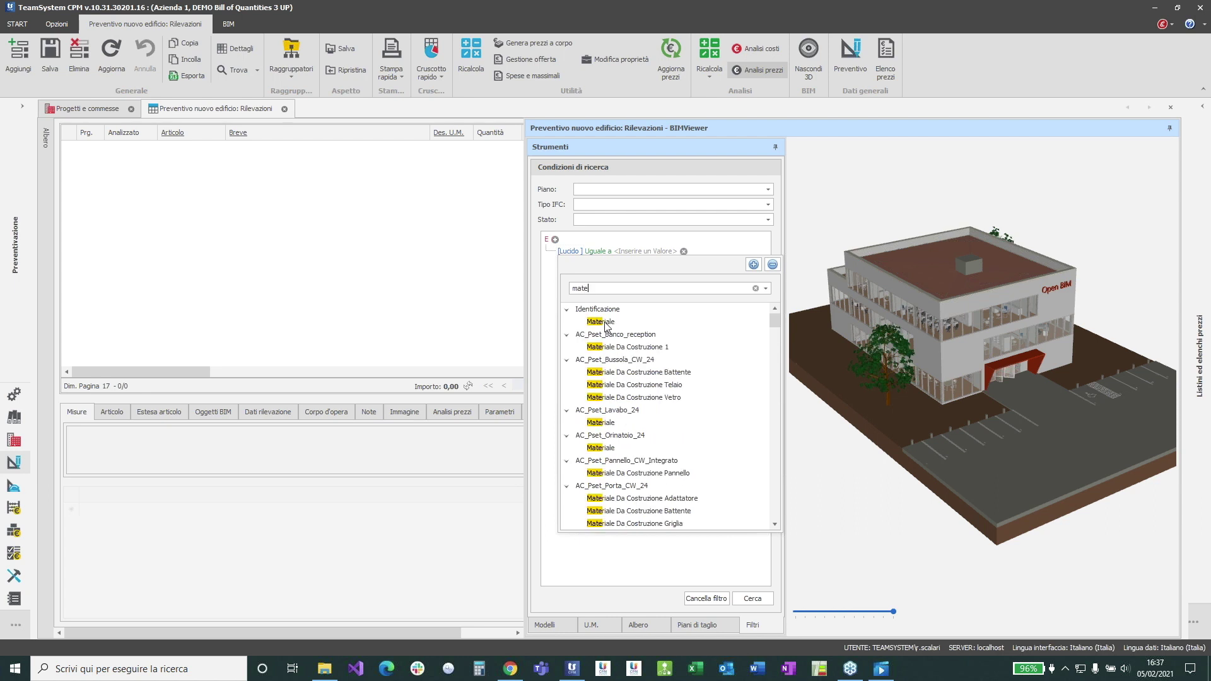
left_click(601, 322)
left_click(636, 254)
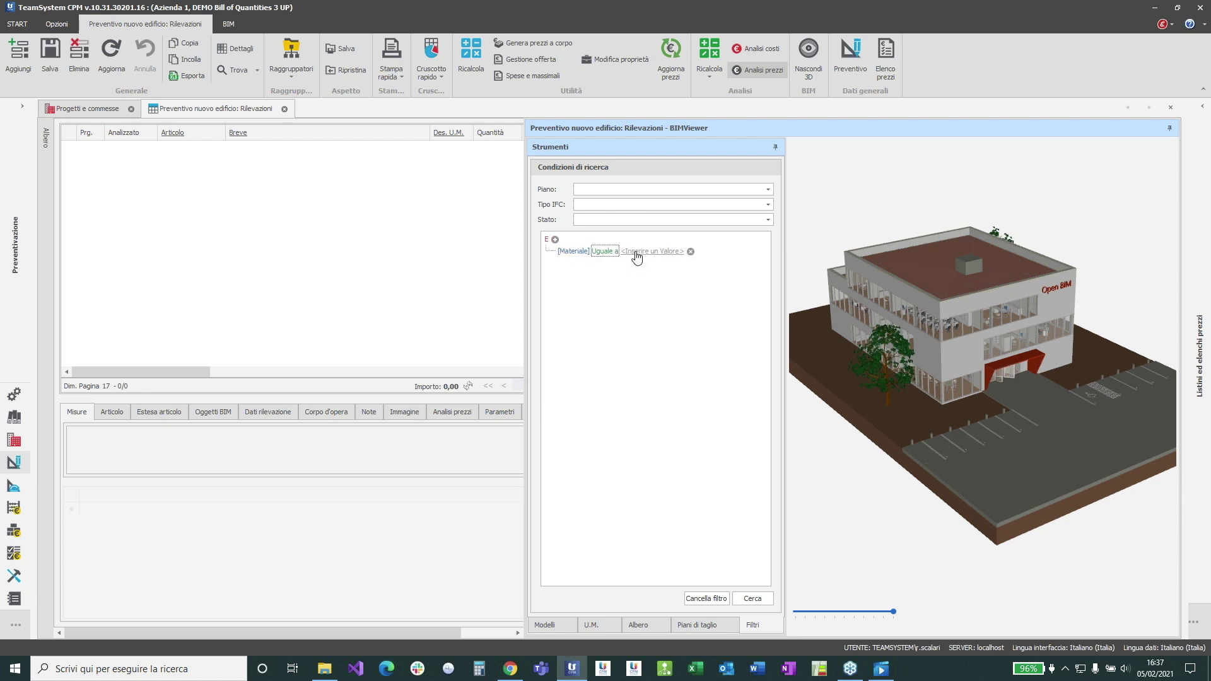
left_click(677, 251)
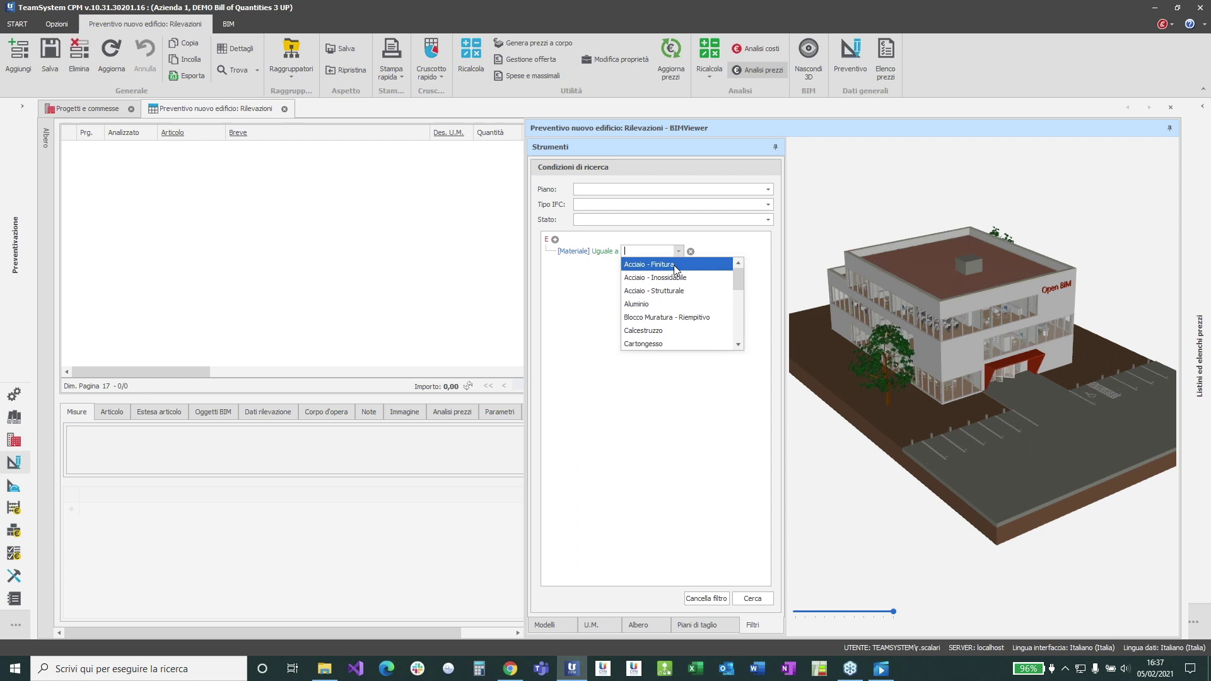
left_click(661, 331)
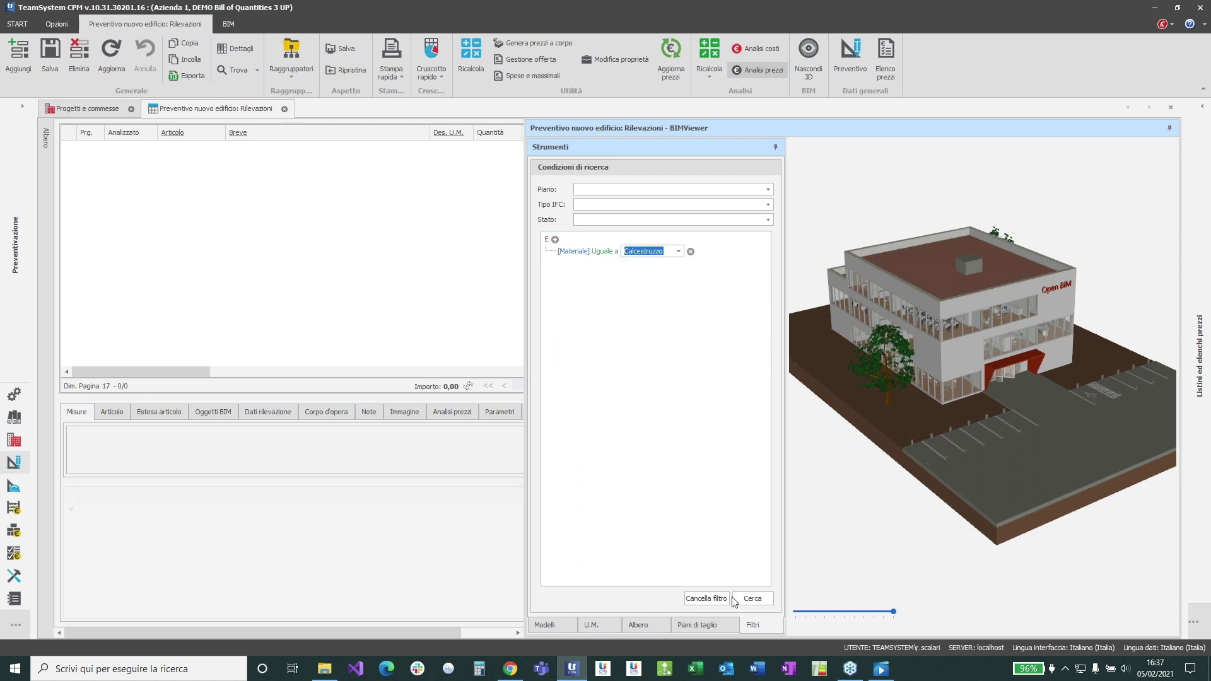
left_click(752, 599)
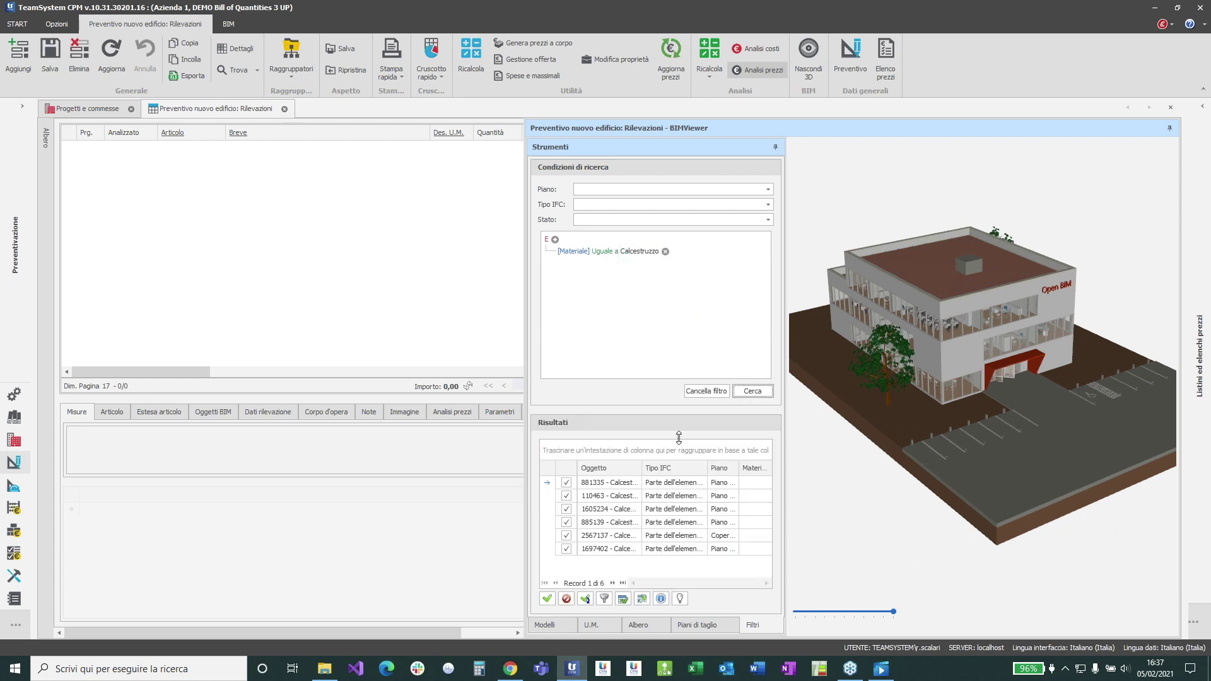
Widen the BIM viewer, highlight the found concrete elements in the model and make the other elements more transparent
left_click_drag(525, 354, 387, 347)
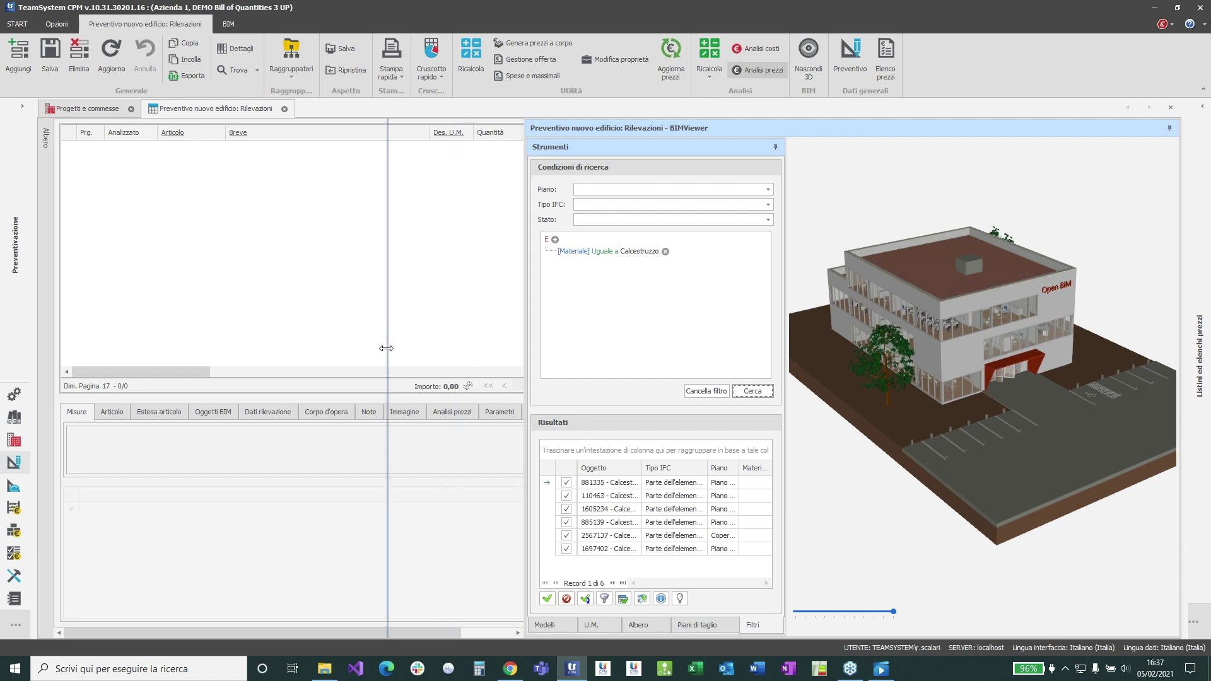
left_click(543, 599)
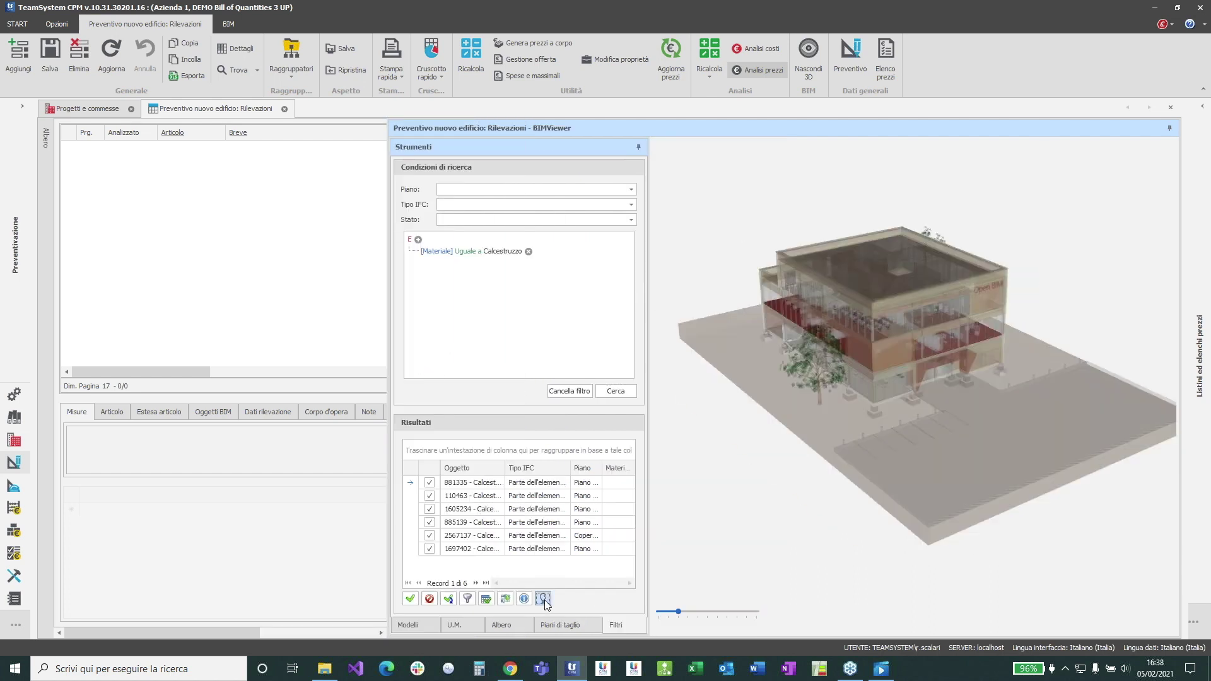
left_click_drag(681, 614, 668, 613)
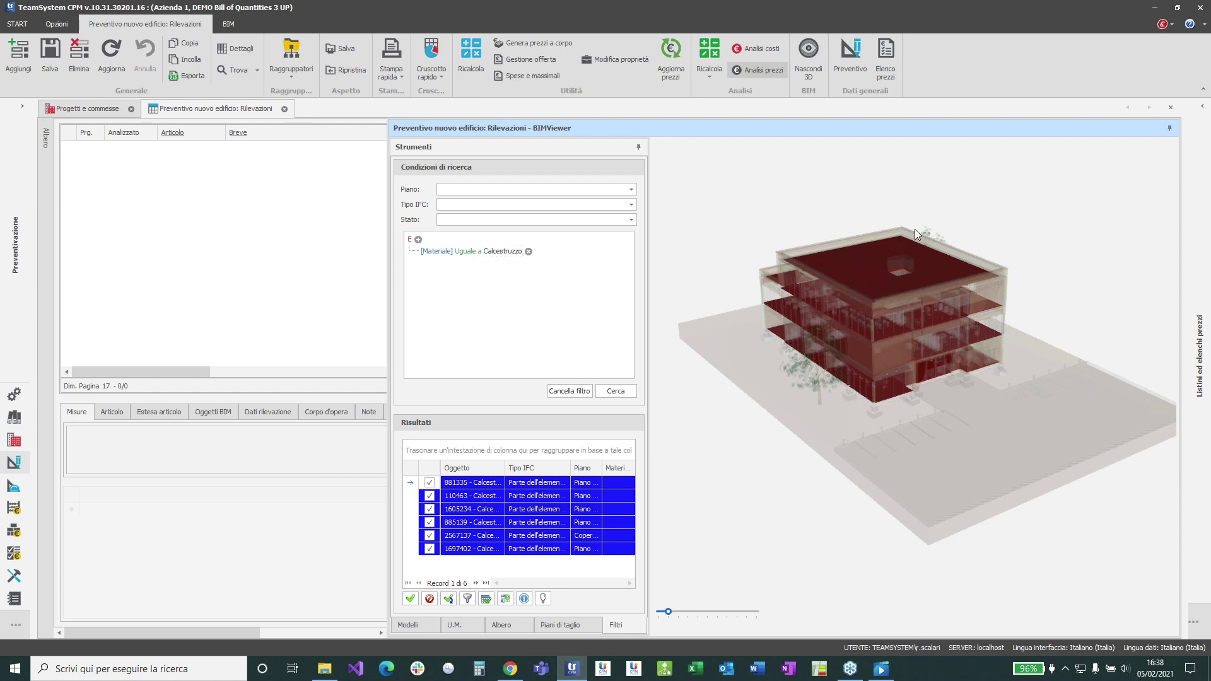
Start a new rilevazione from the found concrete elements and show its filter condition
left_click(489, 599)
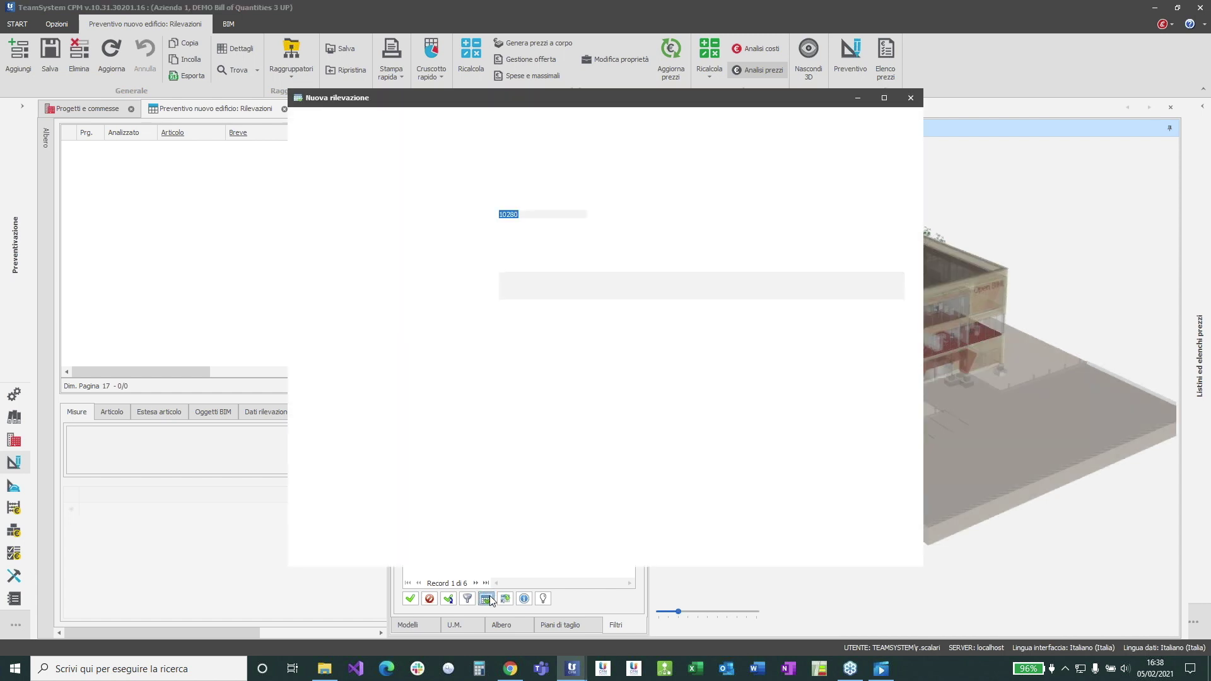
left_click_drag(573, 101, 448, 114)
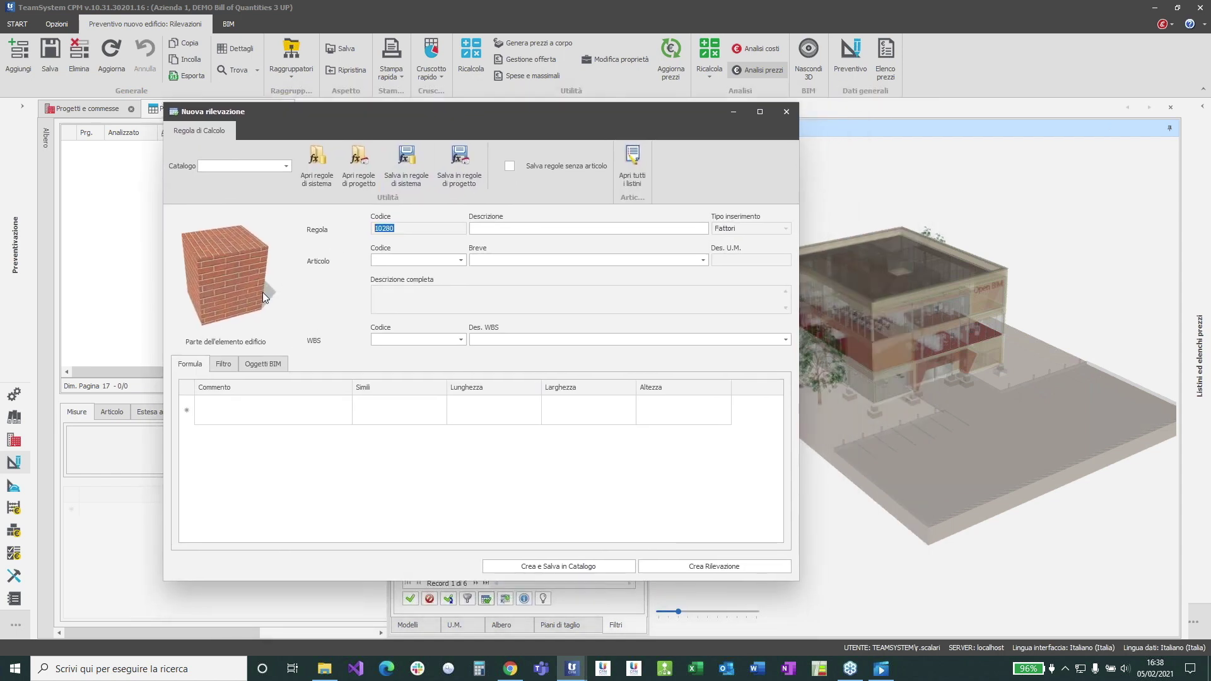
left_click(223, 365)
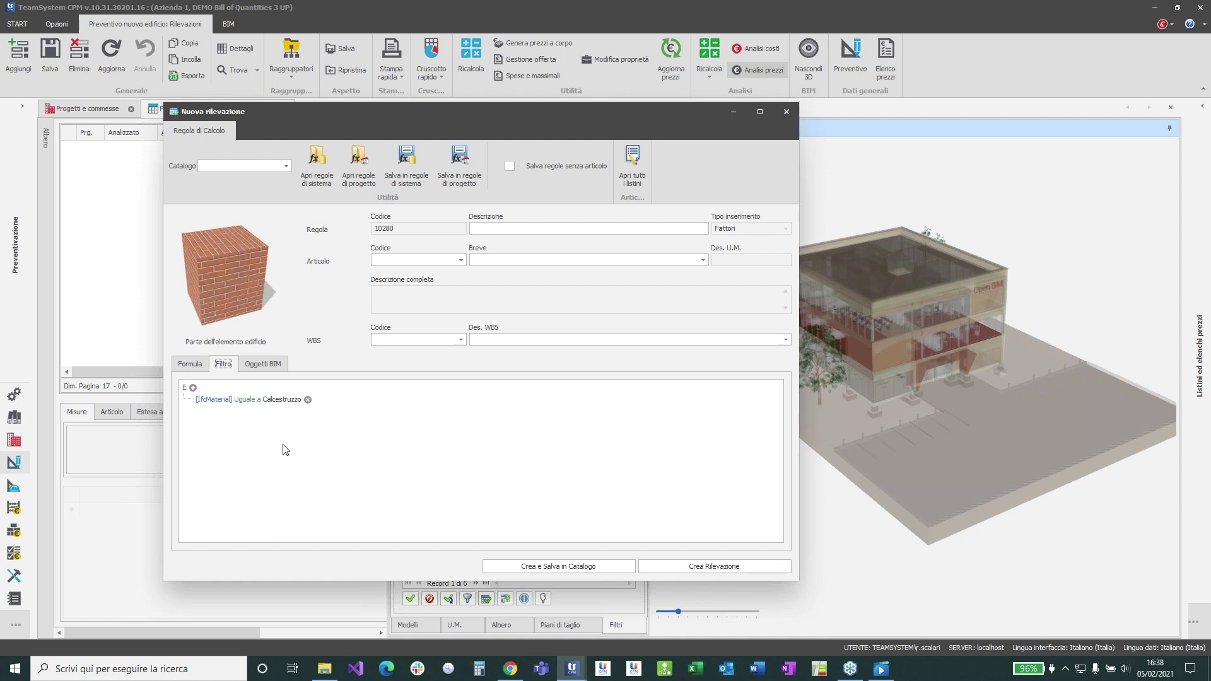
Display the rilevazione's formula and open the article price lists full screen, with Listini expanded and the tree and article grid enlarged
left_click(190, 365)
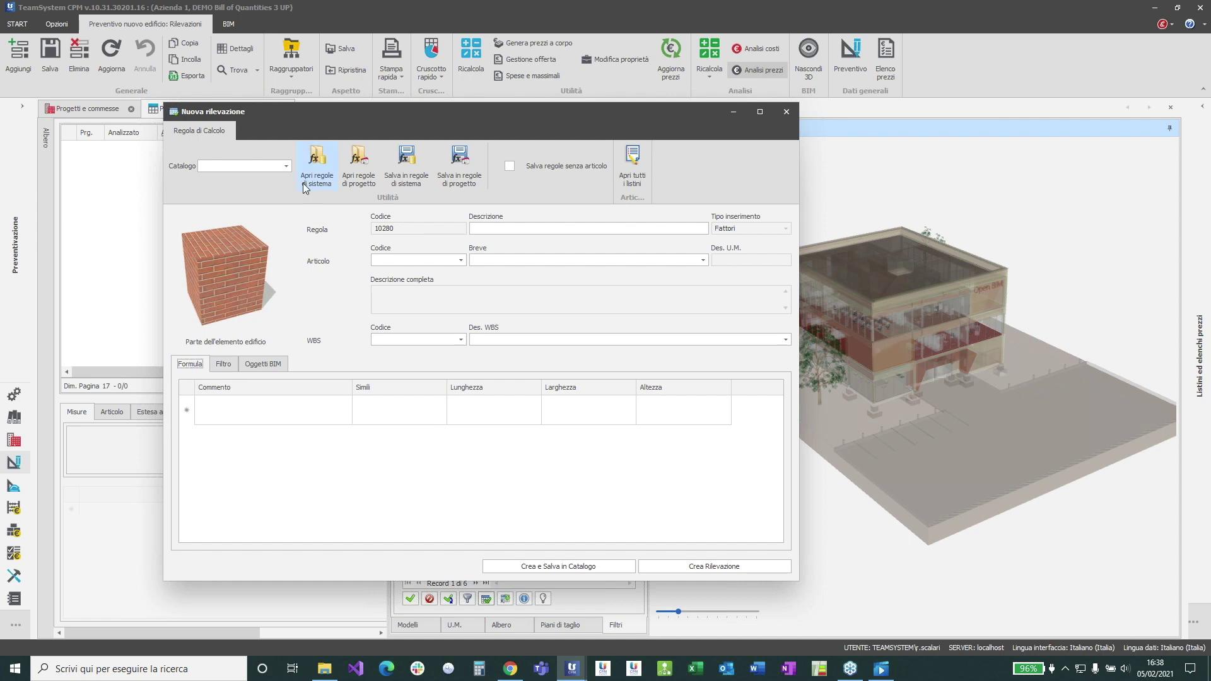
left_click(629, 174)
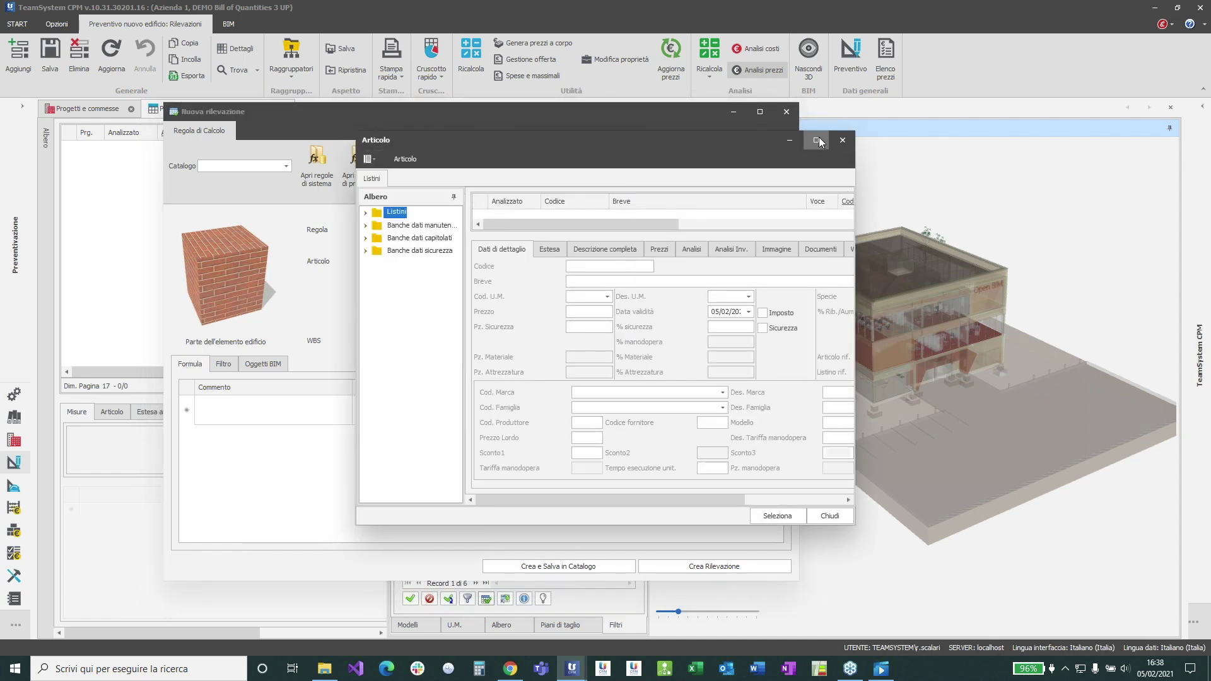
left_click(818, 140)
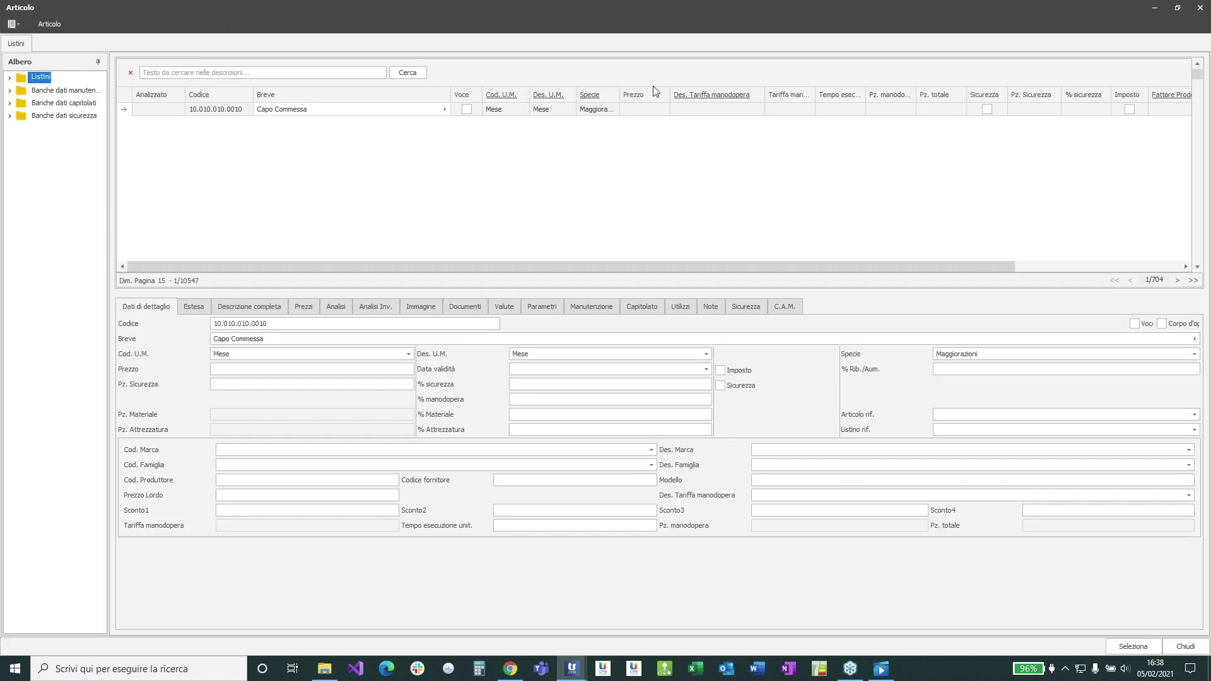
left_click(9, 77)
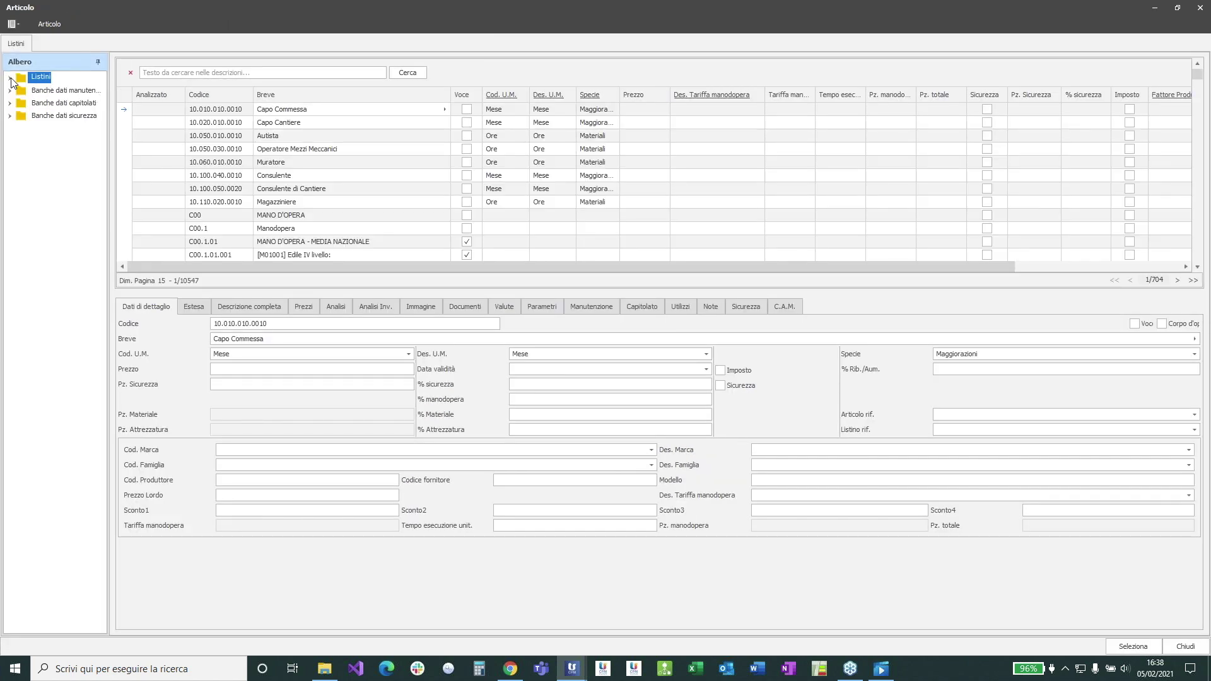
left_click_drag(108, 241, 242, 241)
left_click_drag(346, 292, 338, 350)
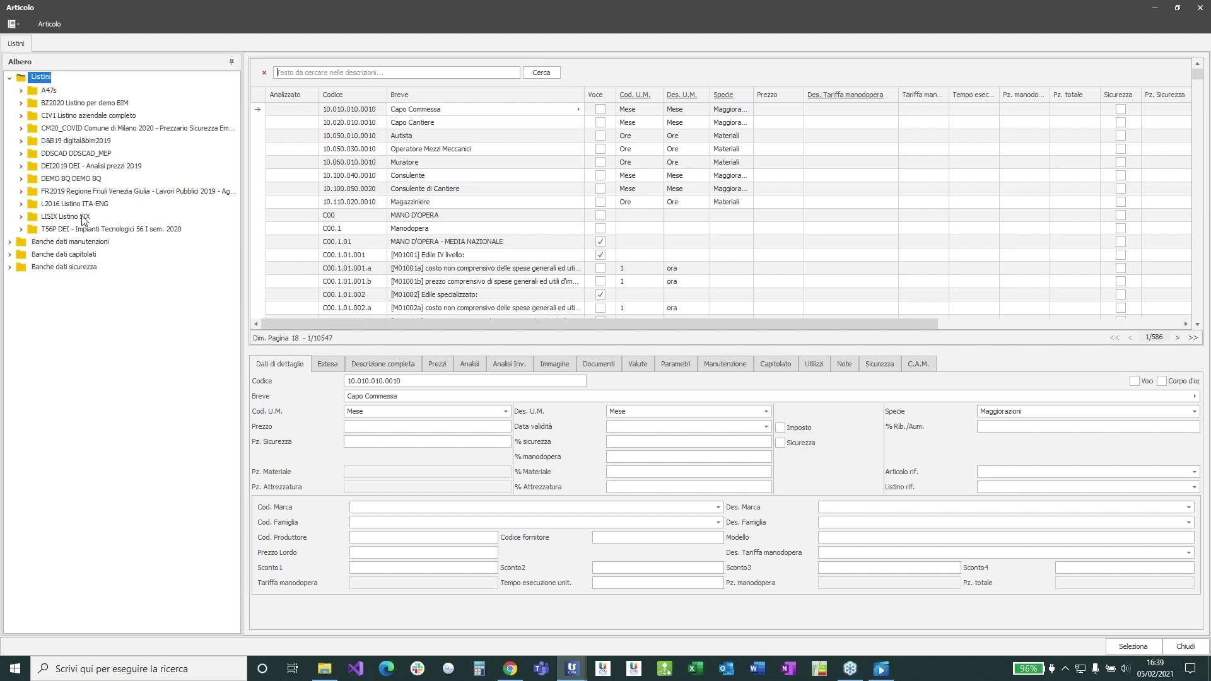
Search the LISIX Listino SIX price list for "calcest" and clear the search text after viewing the articles
left_click(81, 218)
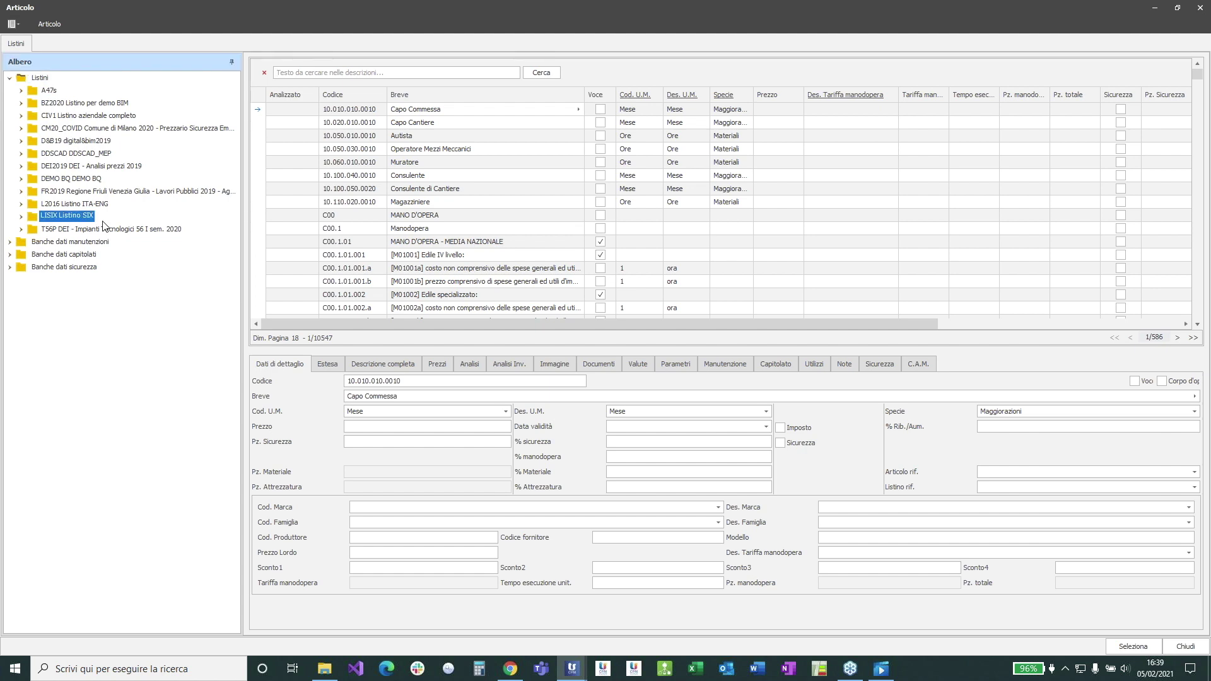
left_click(352, 72)
type("calcest")
key("Return")
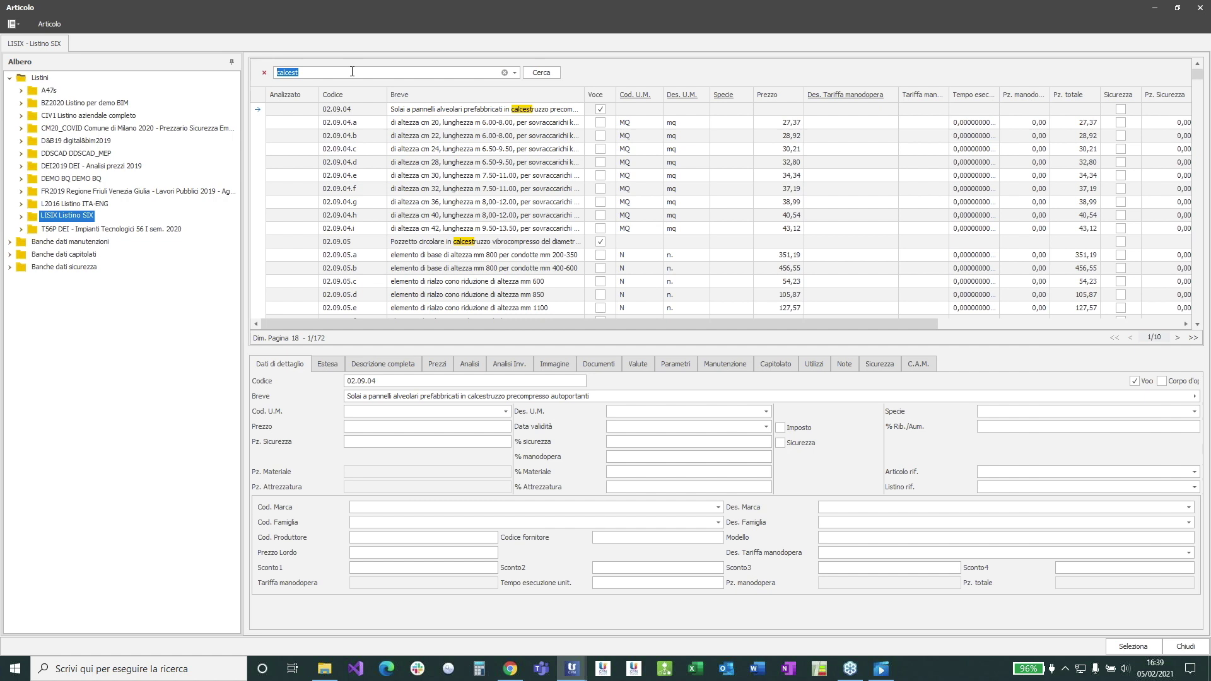
left_click_drag(454, 352, 441, 404)
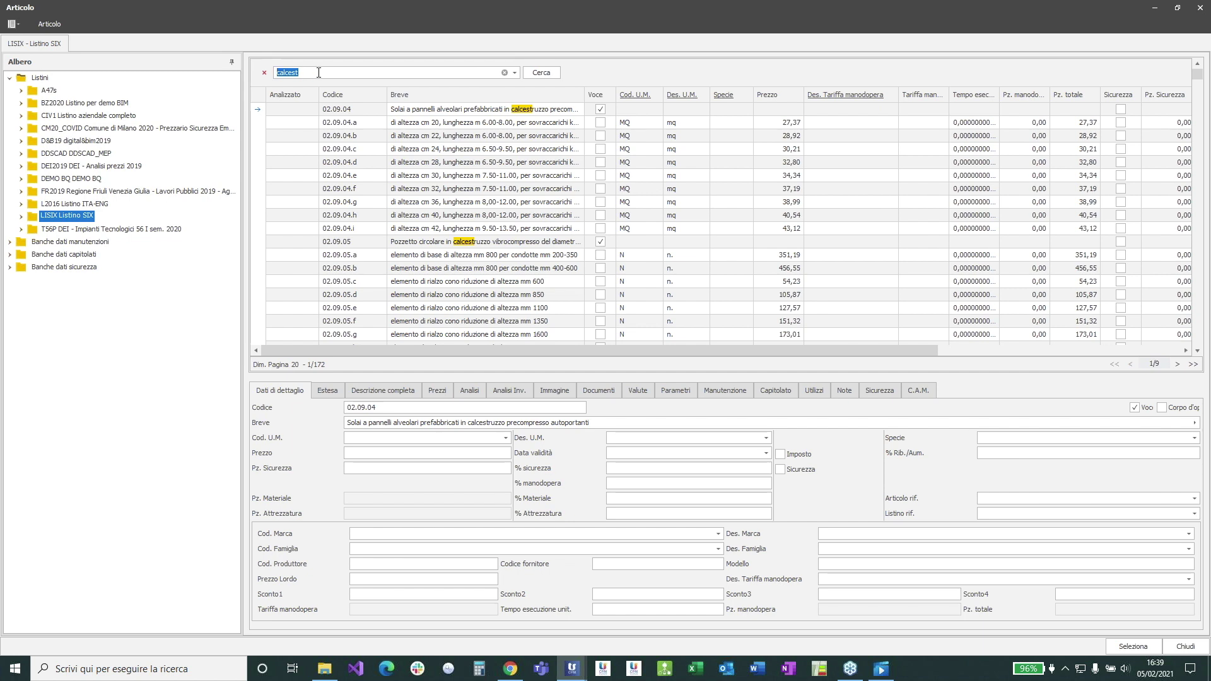
left_click_drag(319, 72, 274, 74)
key("BackSpace")
Assign article 05.07.09.a from Listino SIX, under 05 OPERE COMPIUTE, 05.07 CALCESTRUZZI - ACCIAIO - CASSERI, to the rilevazione
left_click(22, 217)
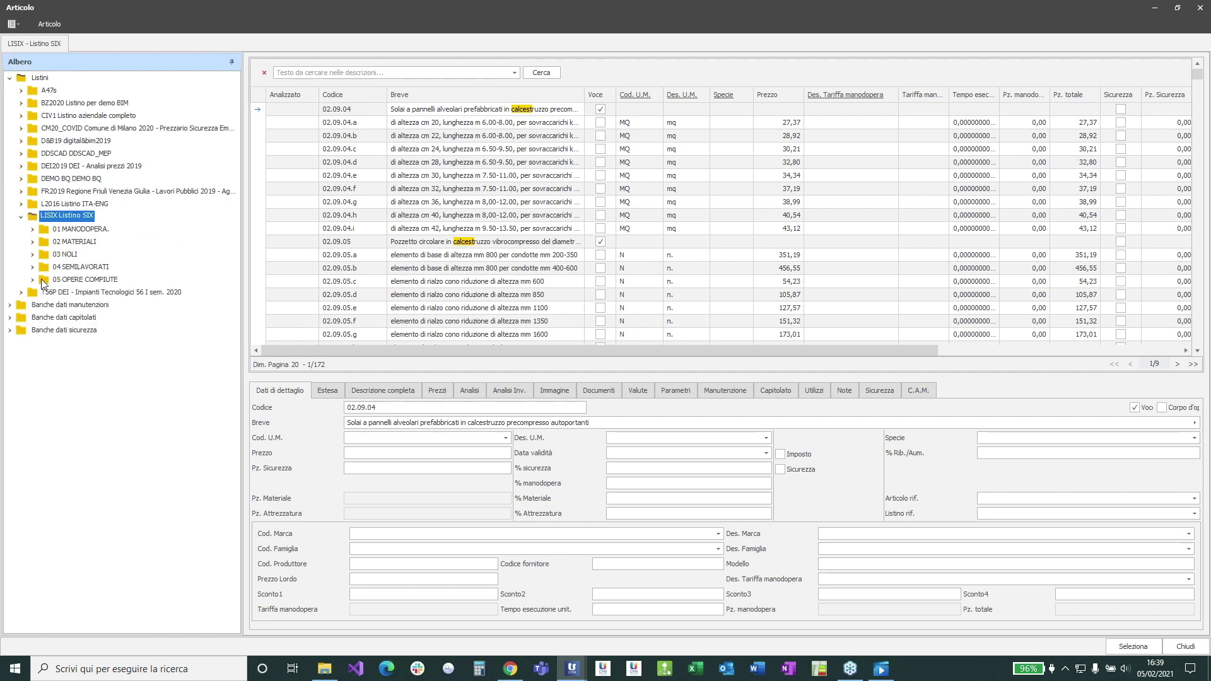
left_click(32, 280)
scroll(96, 385, "down", 1)
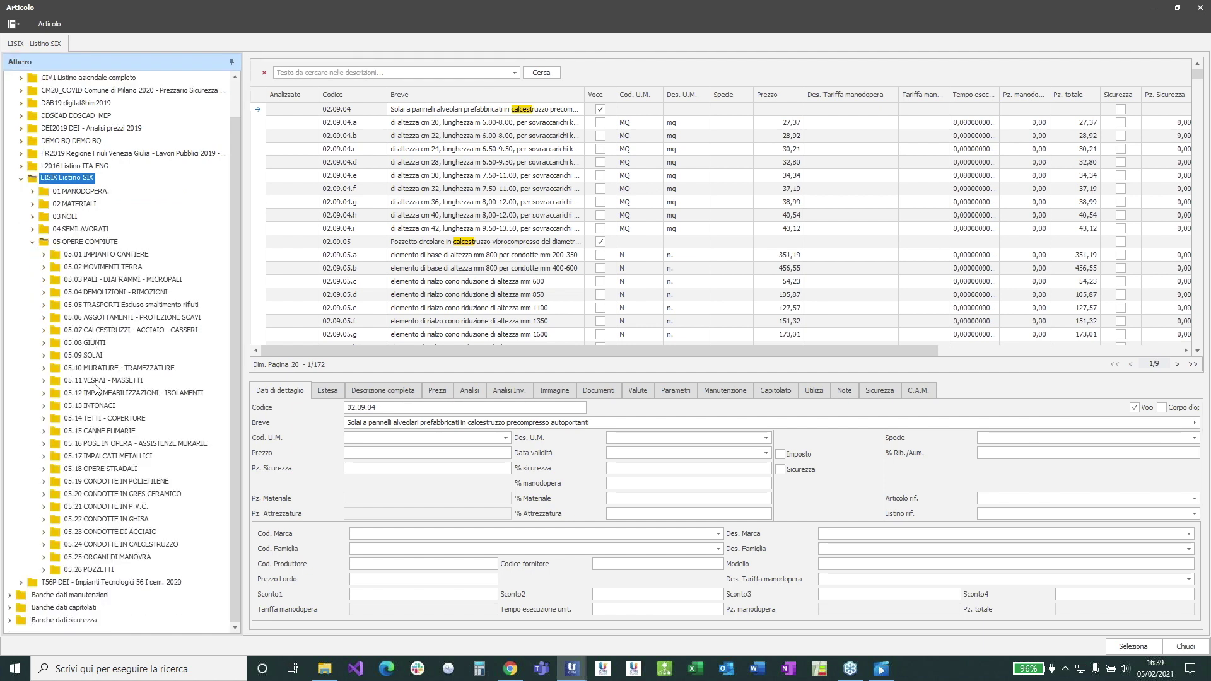
left_click(45, 330)
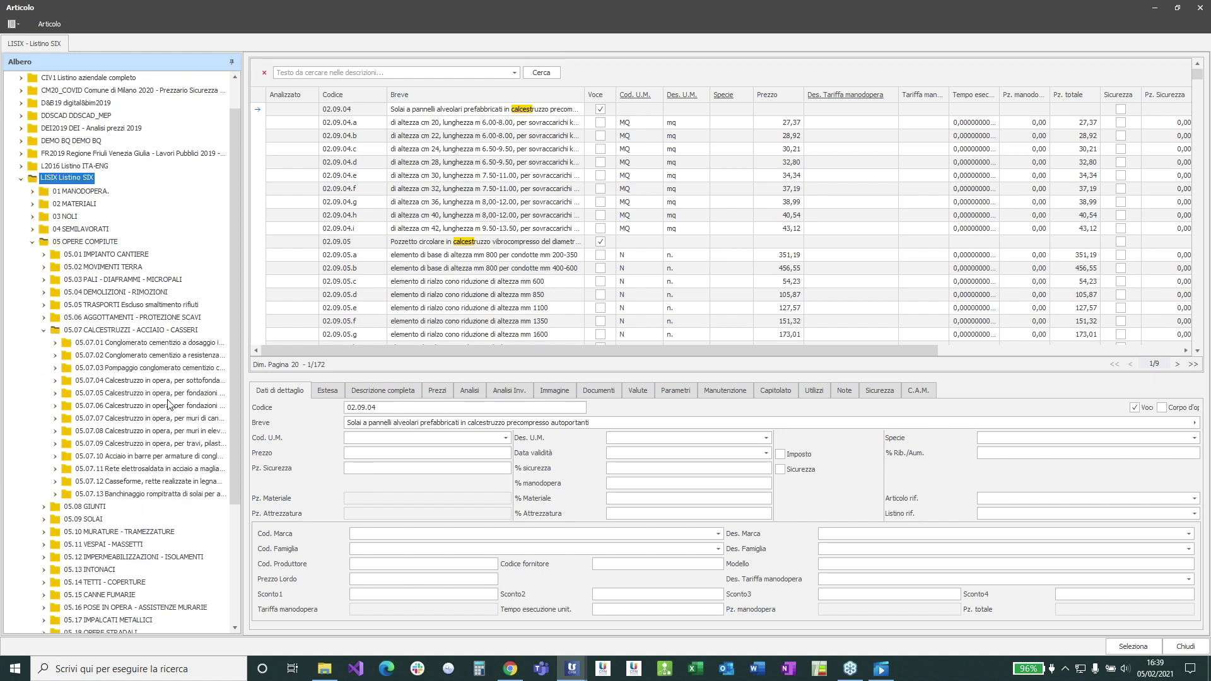
left_click(159, 444)
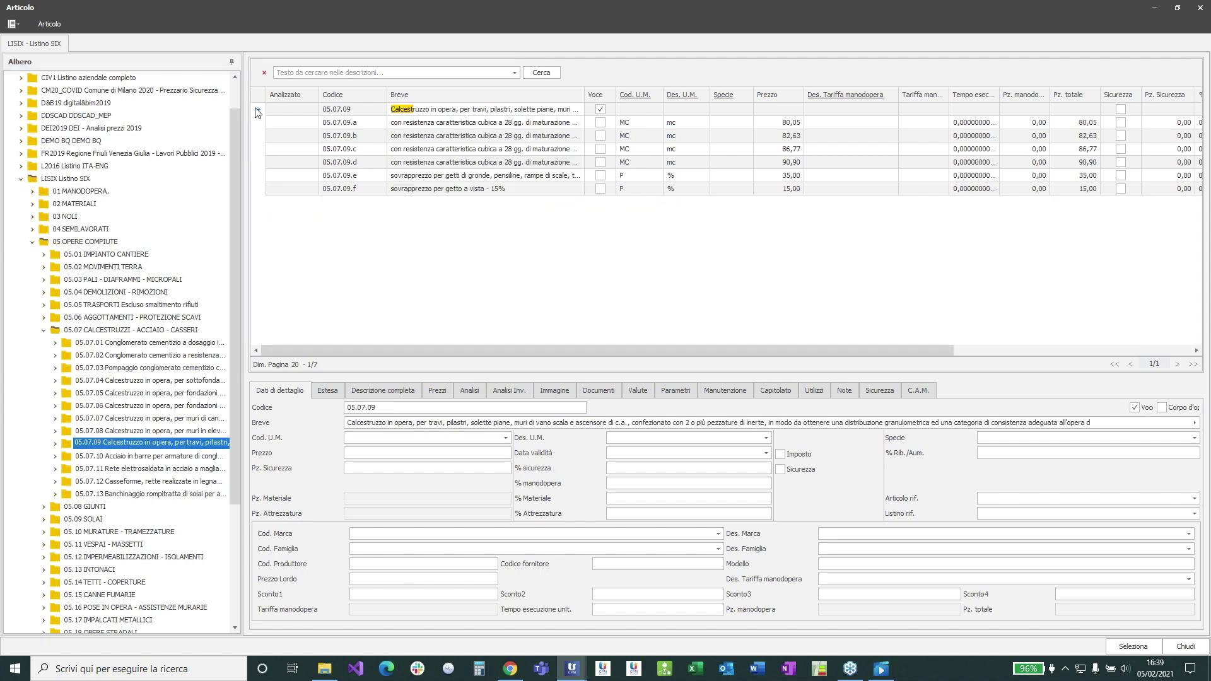
left_click(257, 123)
double_click(256, 125)
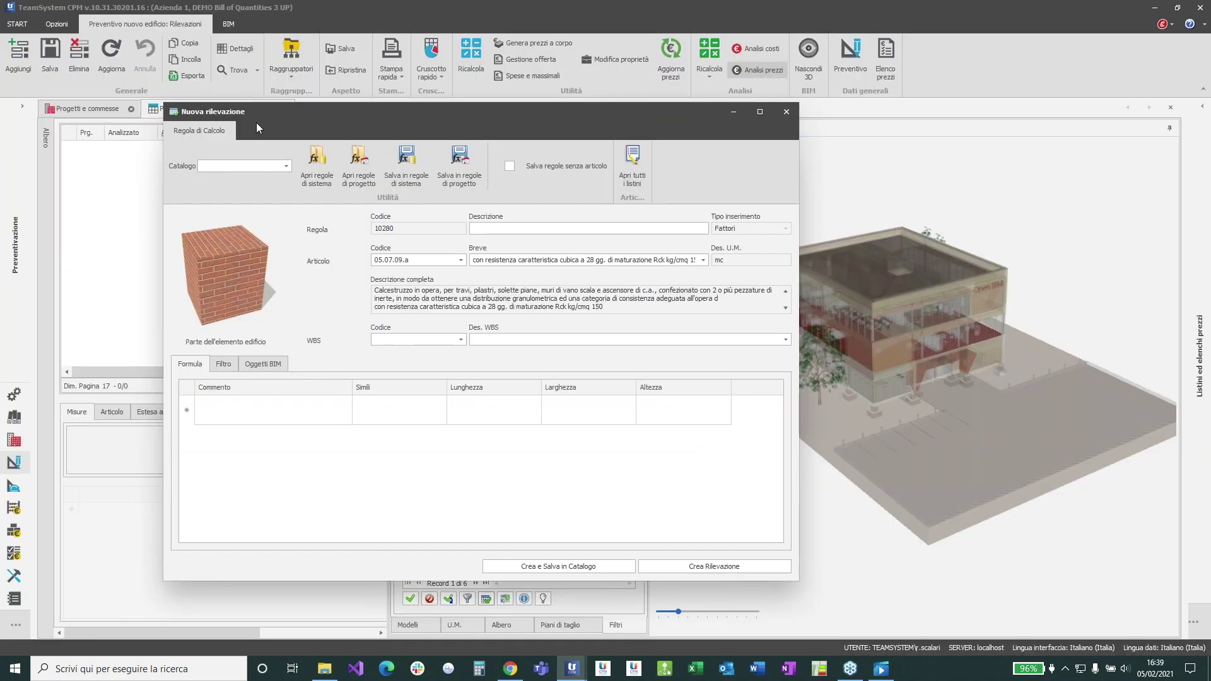
Set the rule's catalogue to Regole ArchiCAD and its description to "solette in cls"
left_click_drag(267, 111, 254, 164)
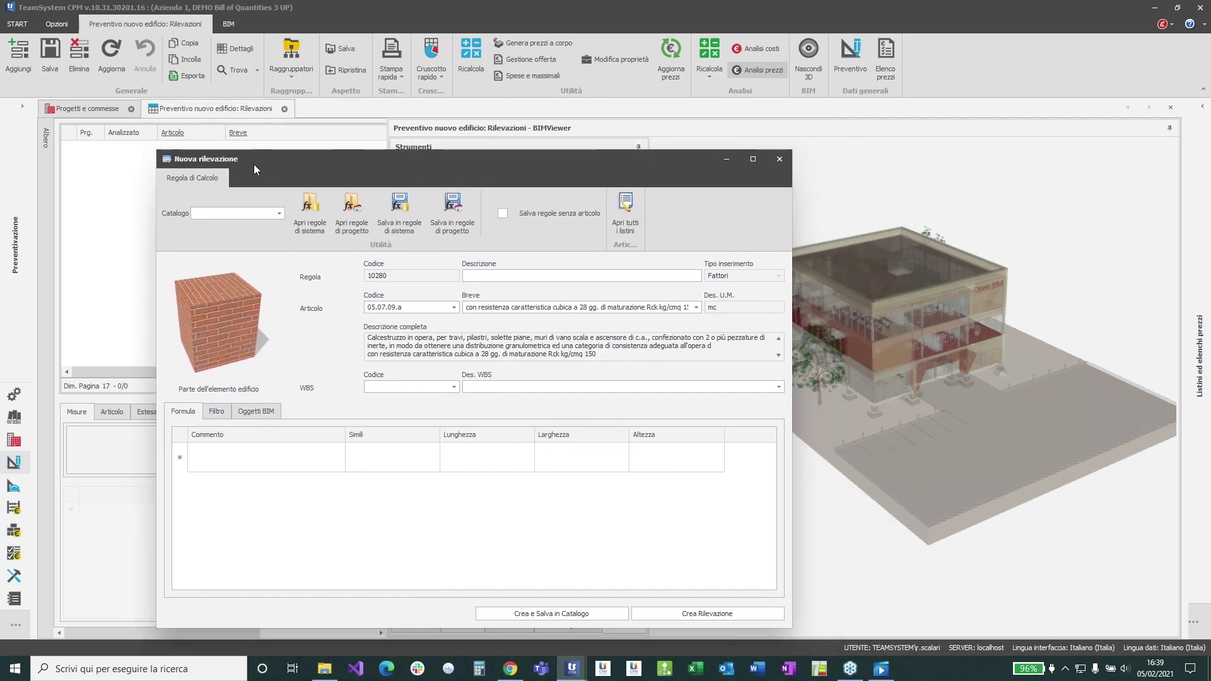
left_click(280, 213)
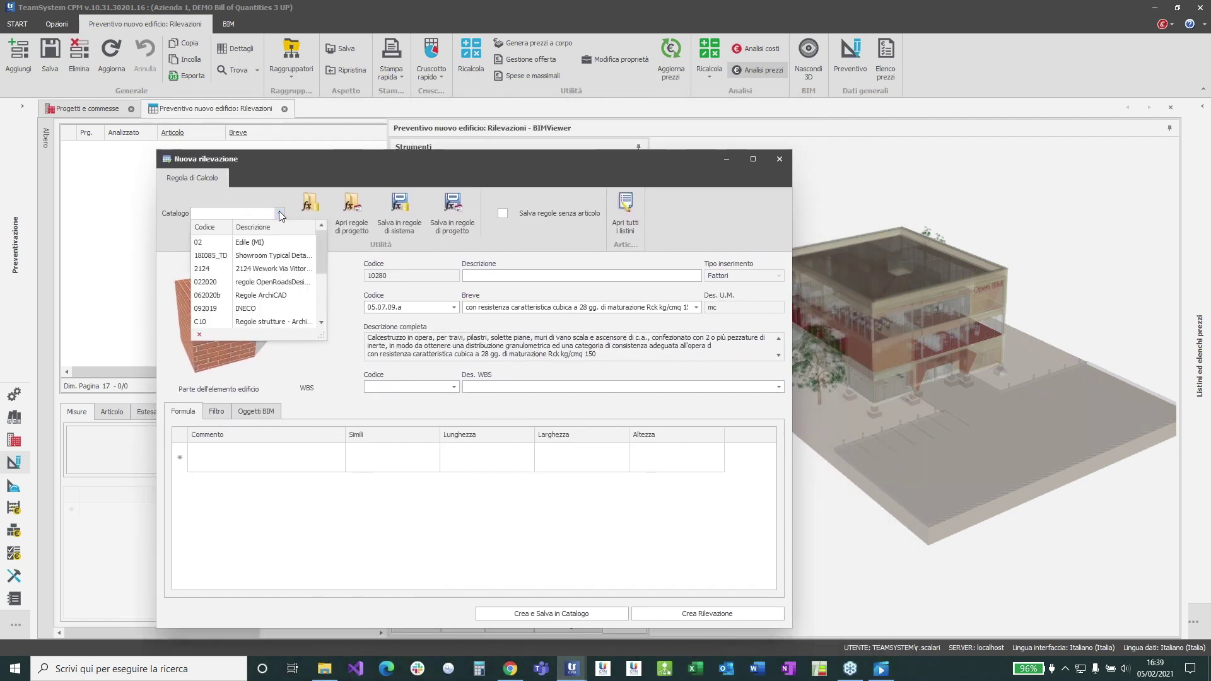
left_click(268, 295)
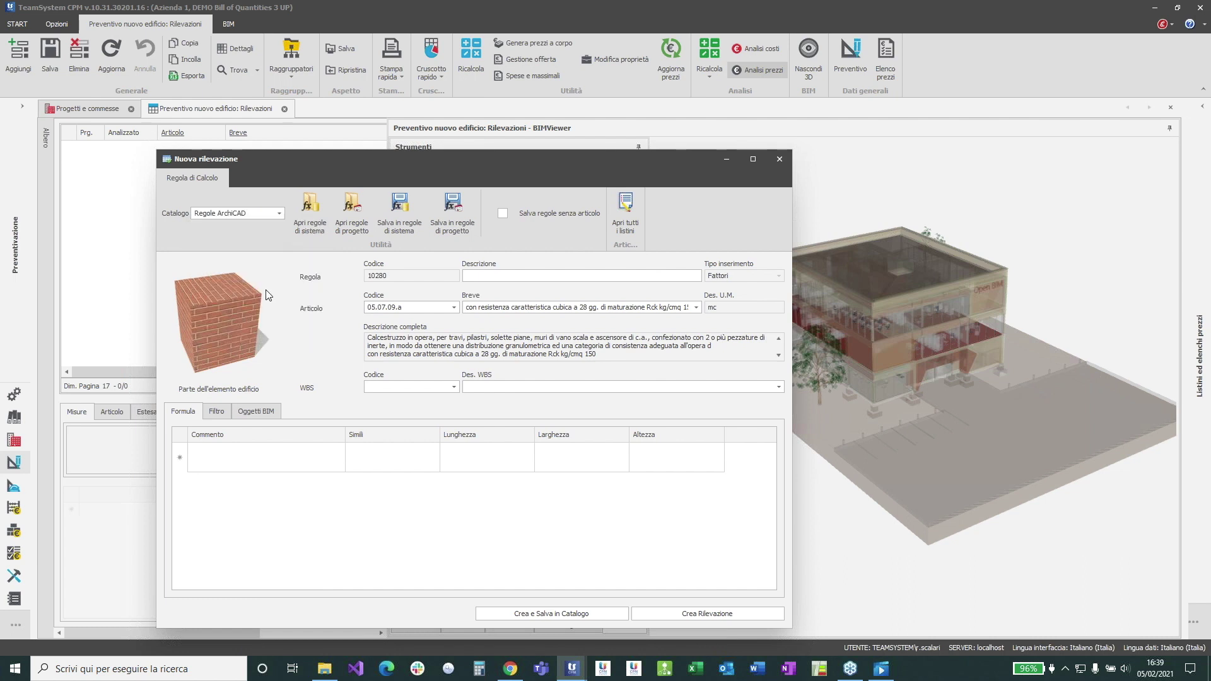
left_click(476, 276)
type("solette in cls")
Set the Simili factor of the first formula row to the Base Quantities property Volume Strato Componente
left_click(436, 458)
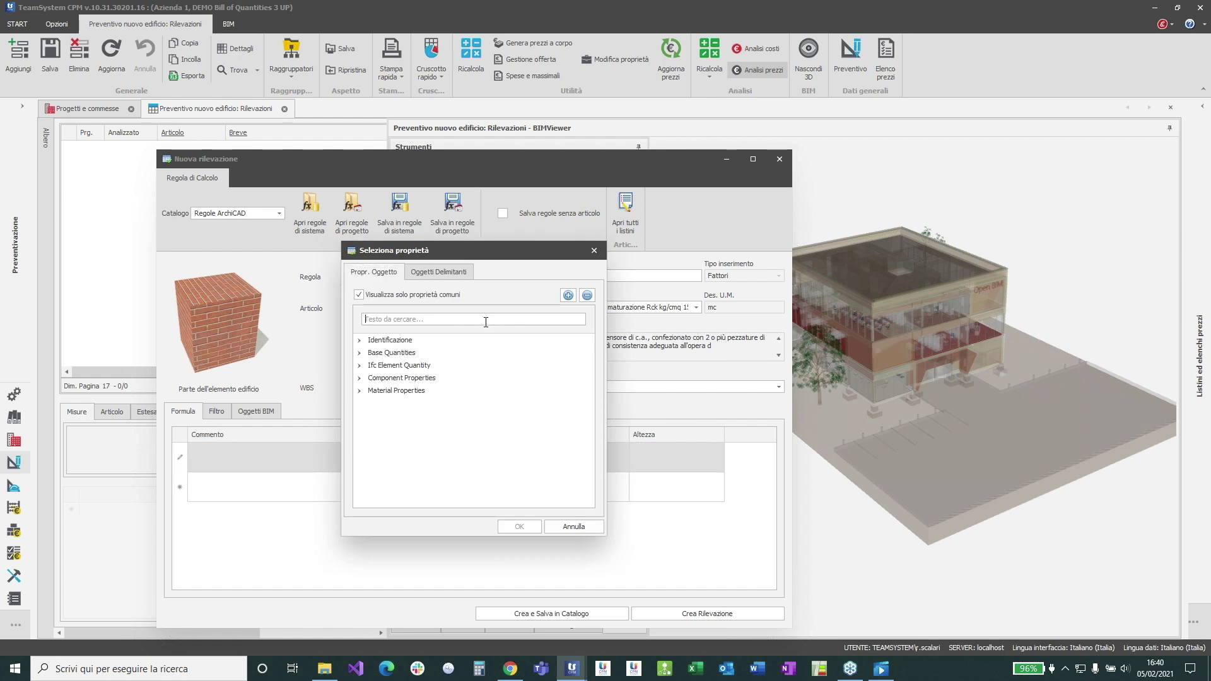
left_click(486, 323)
type("vol")
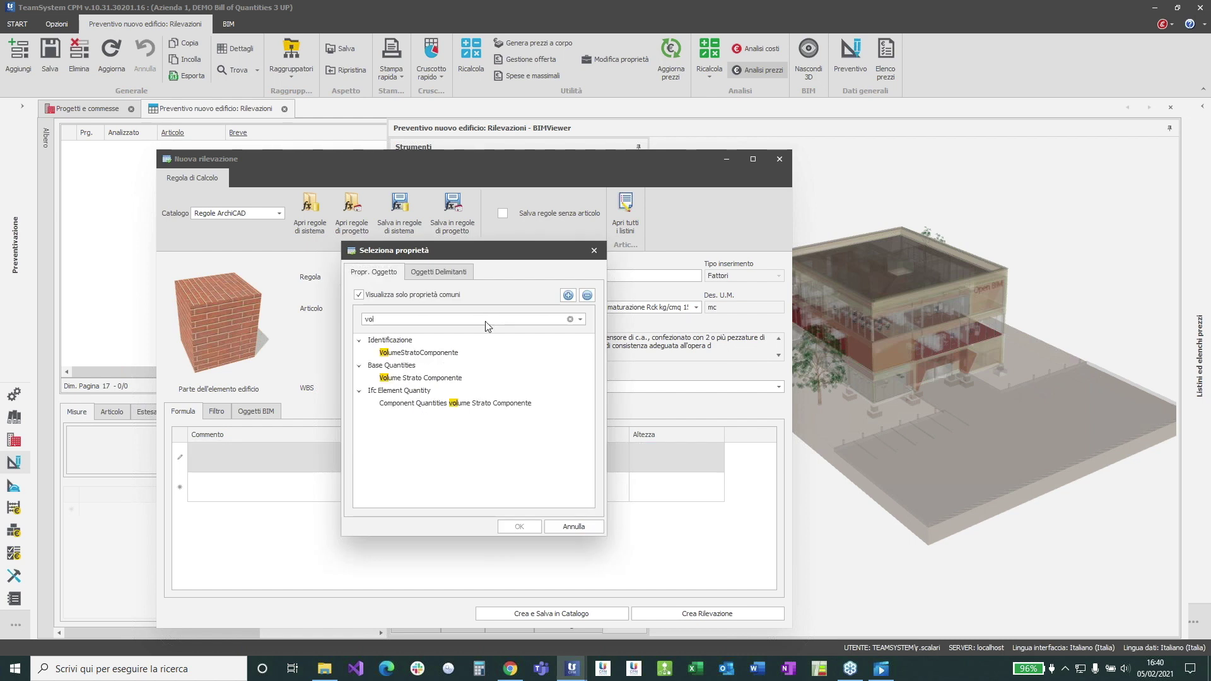
double_click(426, 378)
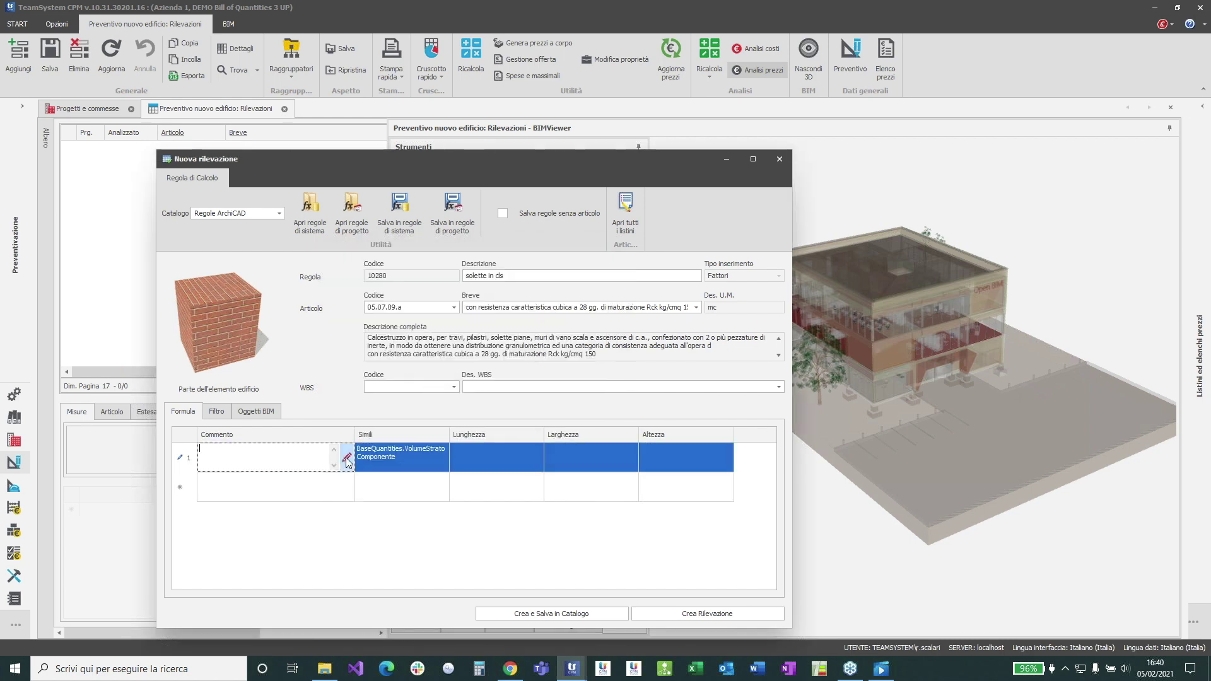
Set the comment of the first formula row to the Identificazione property Nome
left_click(348, 460)
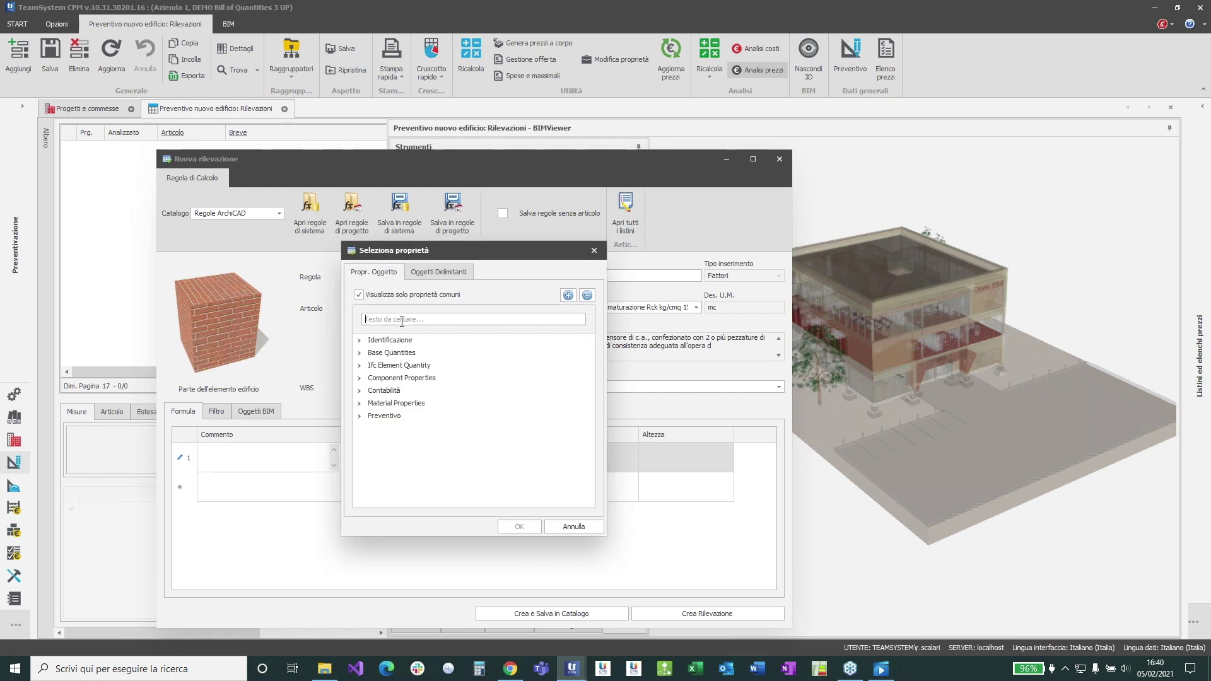
left_click(402, 321)
type("nome")
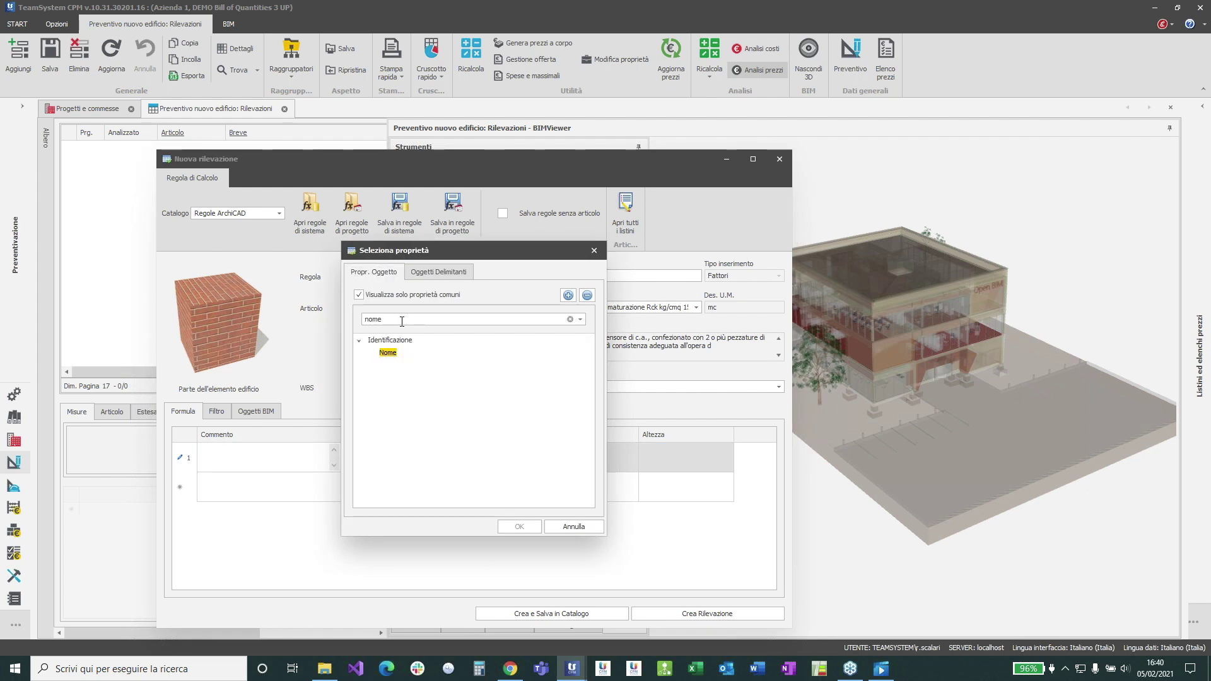
double_click(392, 353)
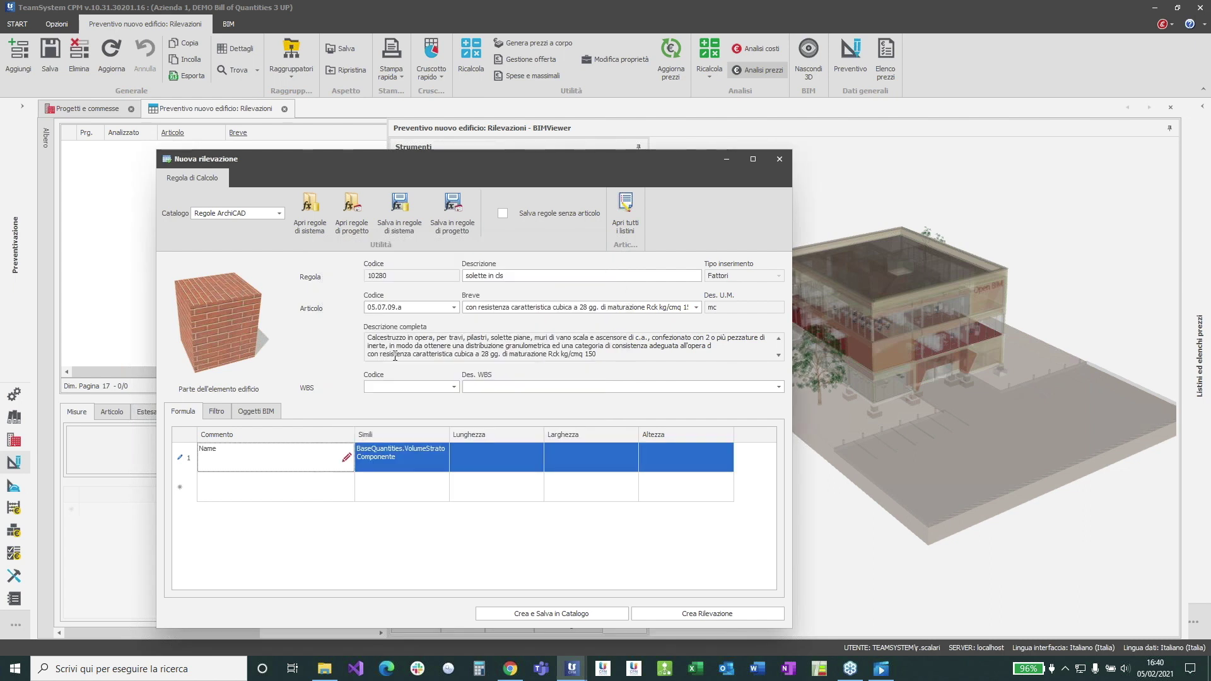